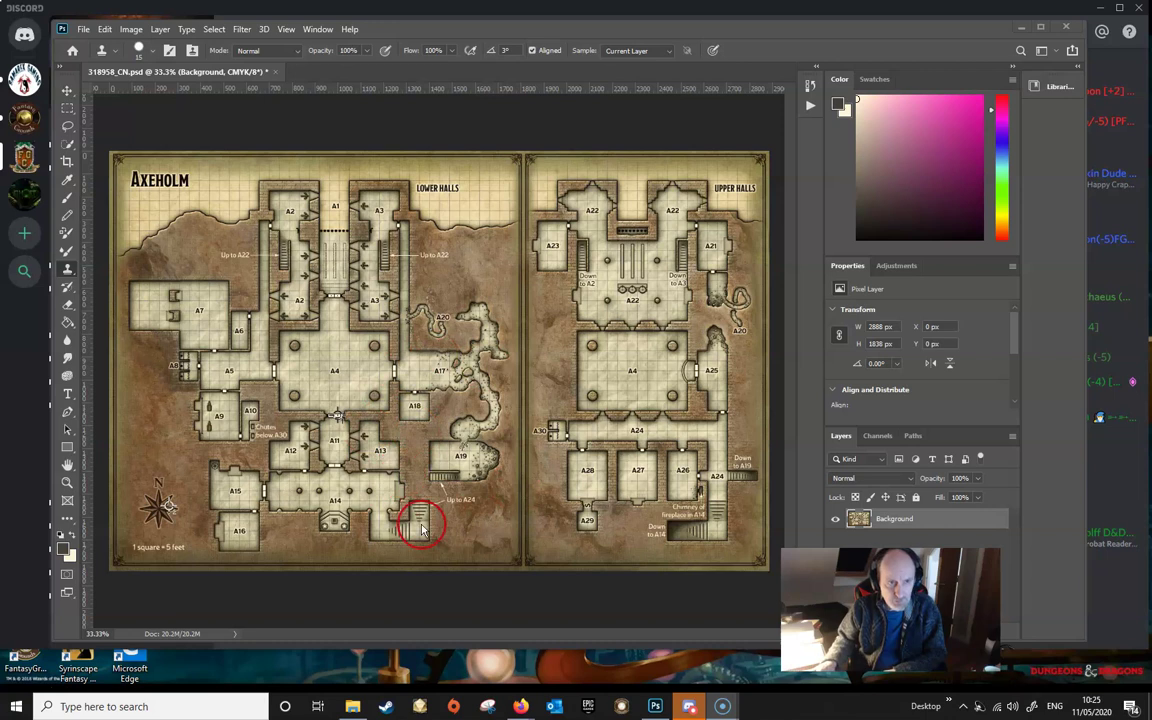
# Examine the secret door marker between rooms A28 and A29 on the Upper Halls map at 300% zoom.
pyautogui.click(606, 531)
pyautogui.hotkey('ctrl', '+')
pyautogui.hotkey('ctrl', '+')
pyautogui.hotkey('ctrl', '+')
pyautogui.hotkey('ctrl', '+')
pyautogui.hotkey('ctrl', '+')
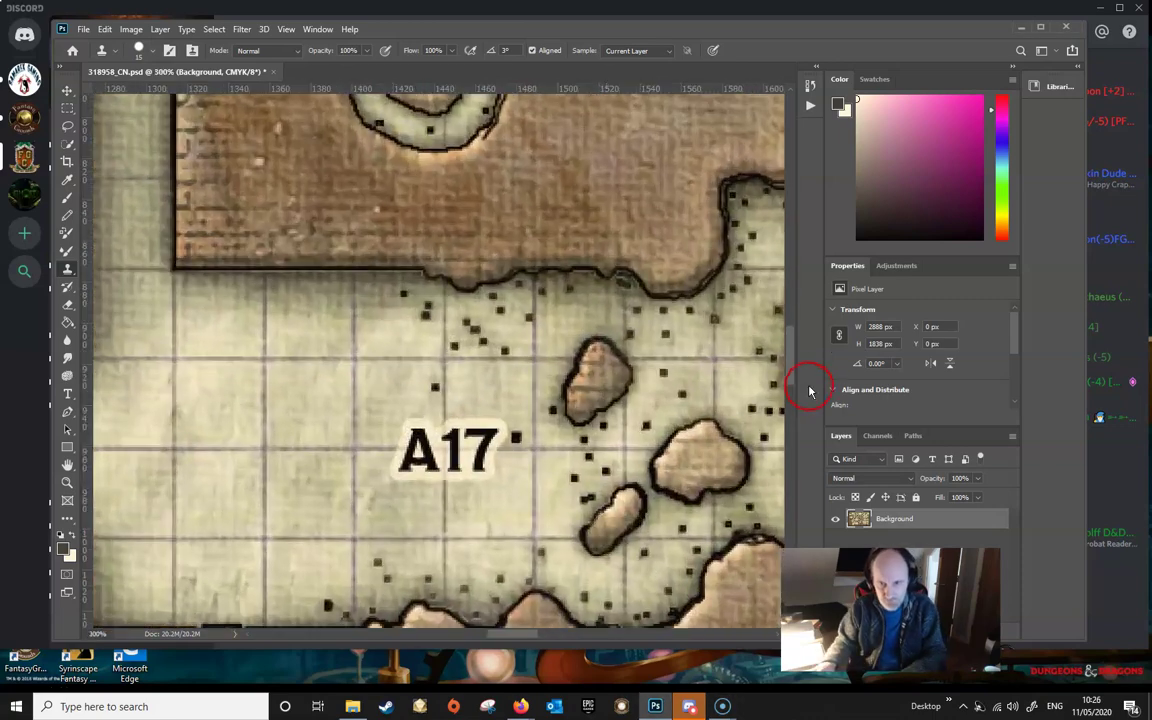
pyautogui.moveTo(787, 360); pyautogui.dragTo(789, 450)
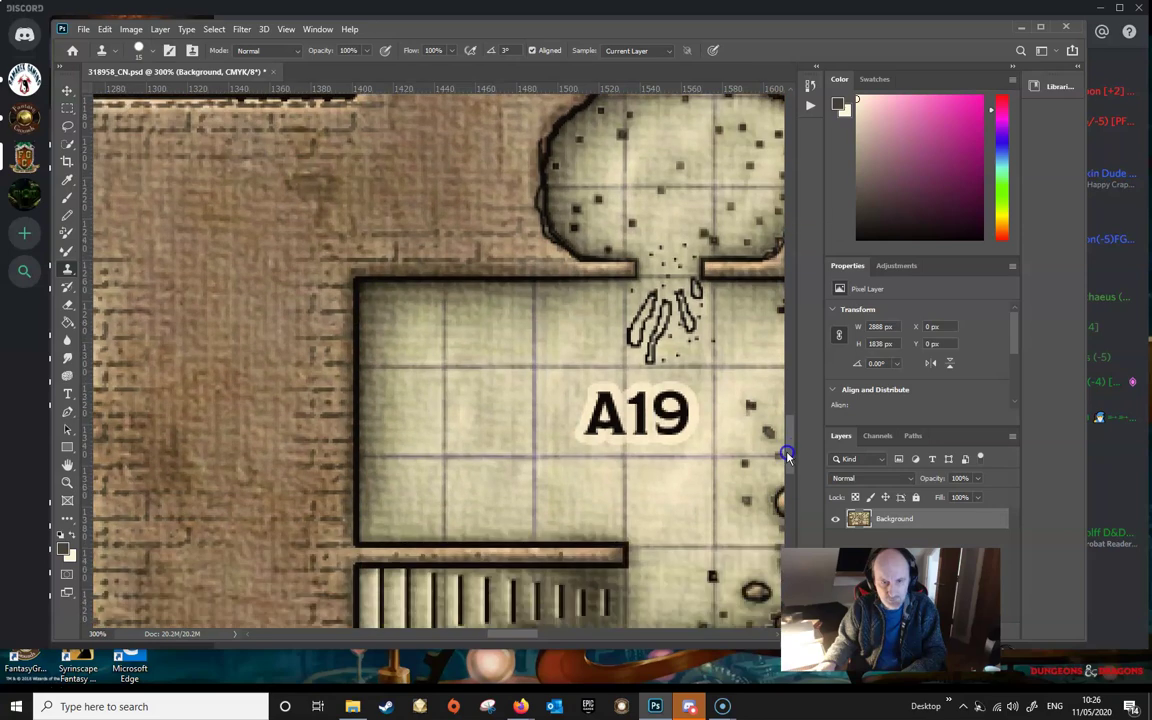
pyautogui.moveTo(516, 636); pyautogui.dragTo(610, 640)
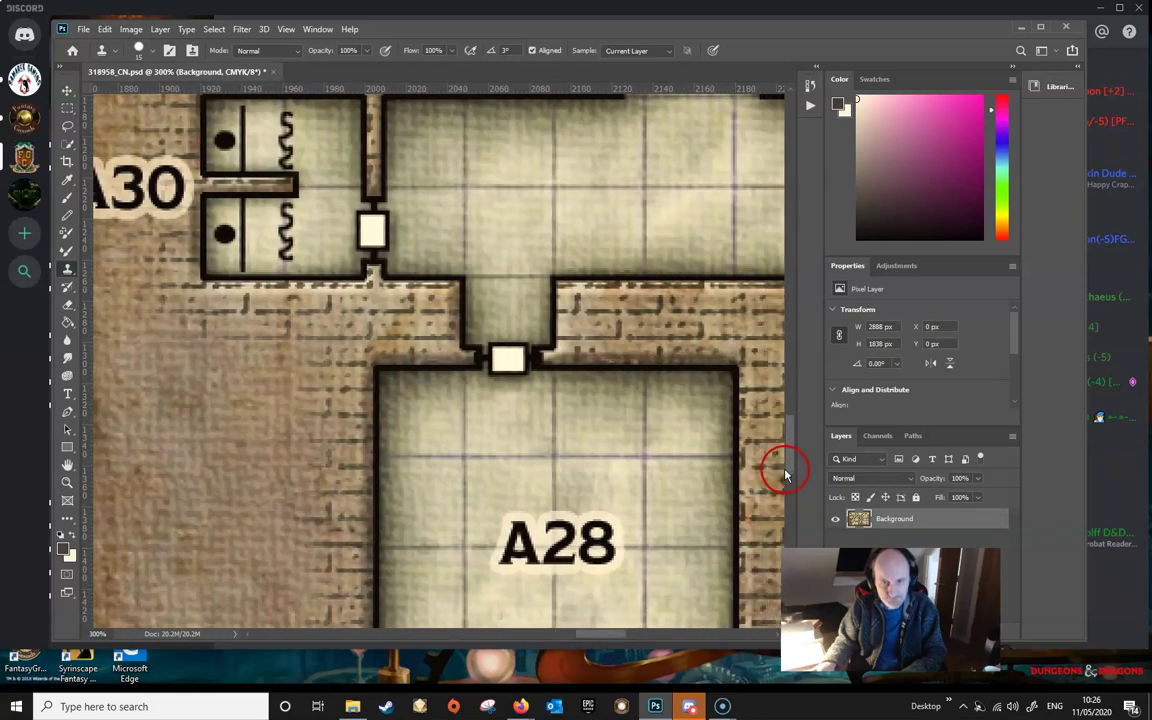
pyautogui.moveTo(789, 455); pyautogui.dragTo(792, 514)
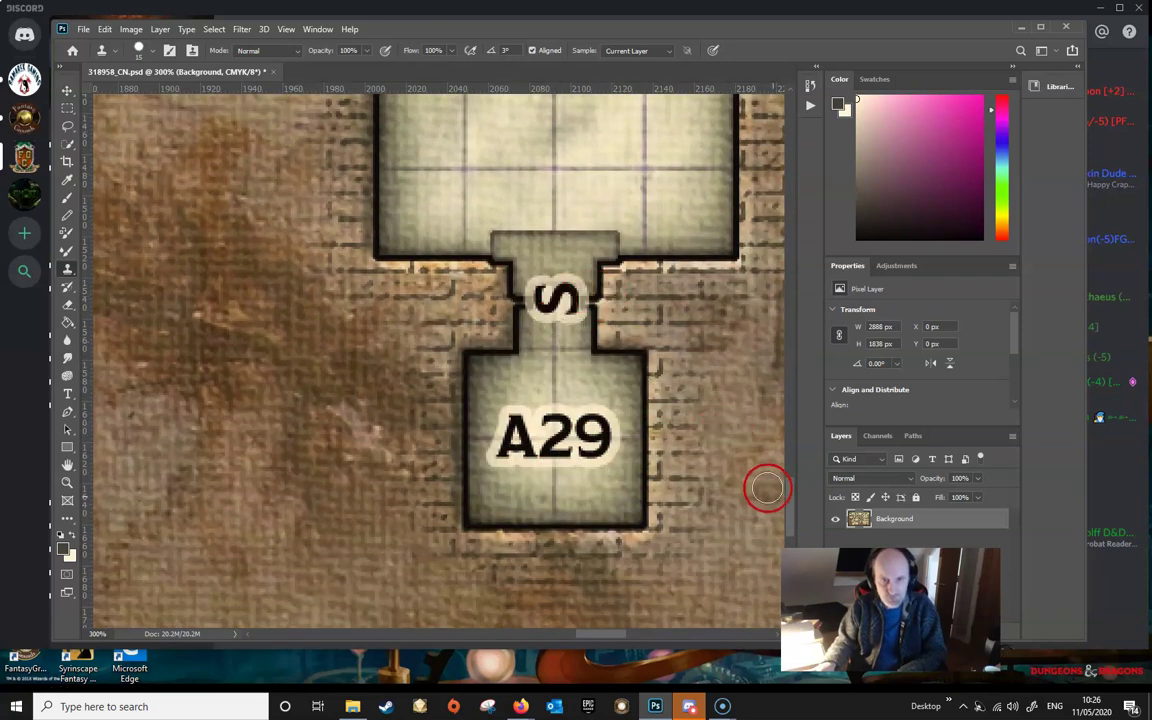
pyautogui.moveTo(792, 515); pyautogui.dragTo(790, 482)
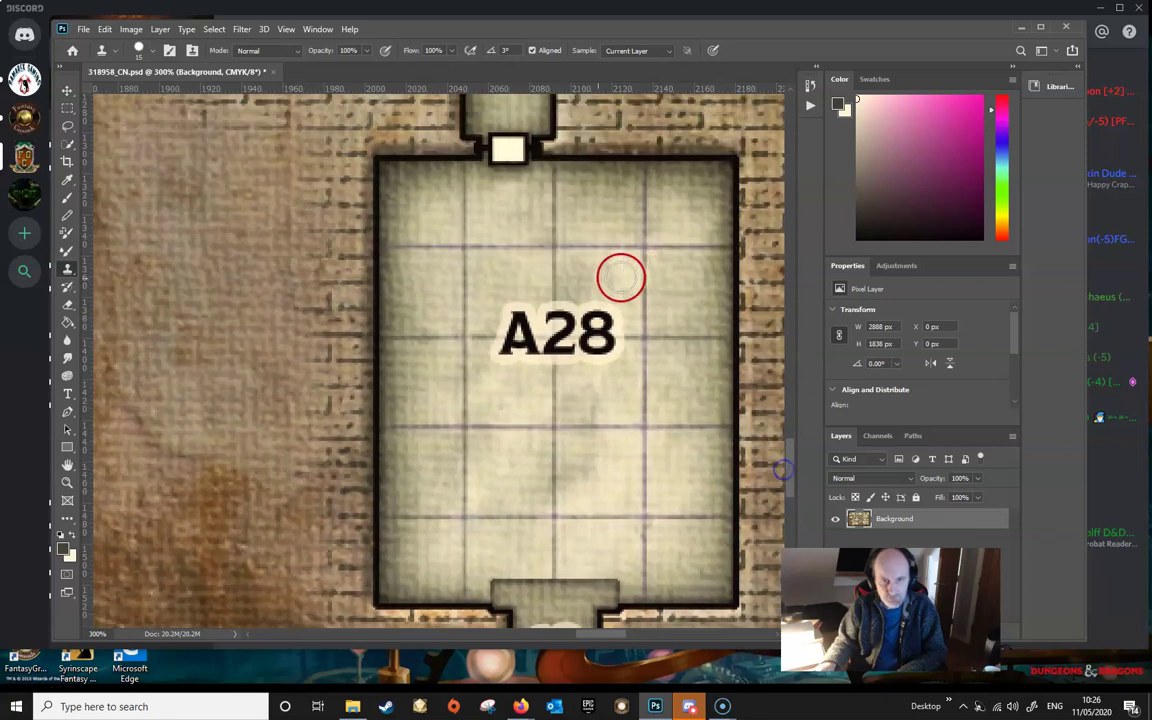
pyautogui.click(625, 471)
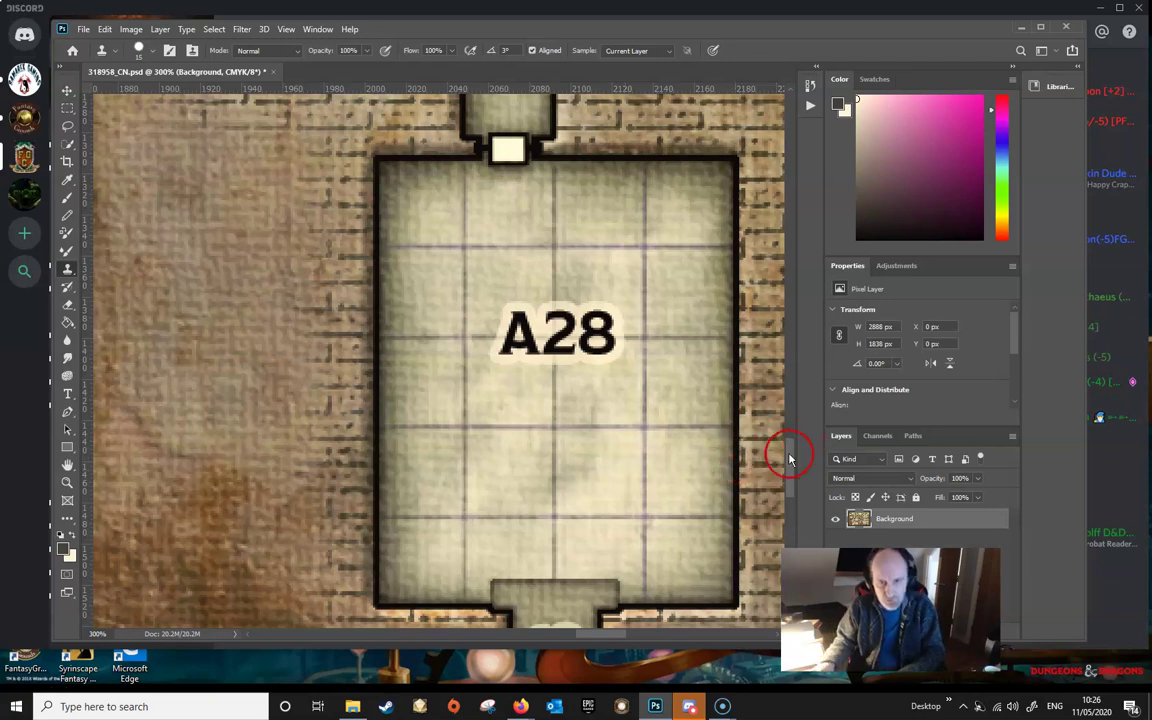
pyautogui.moveTo(789, 459); pyautogui.dragTo(787, 473)
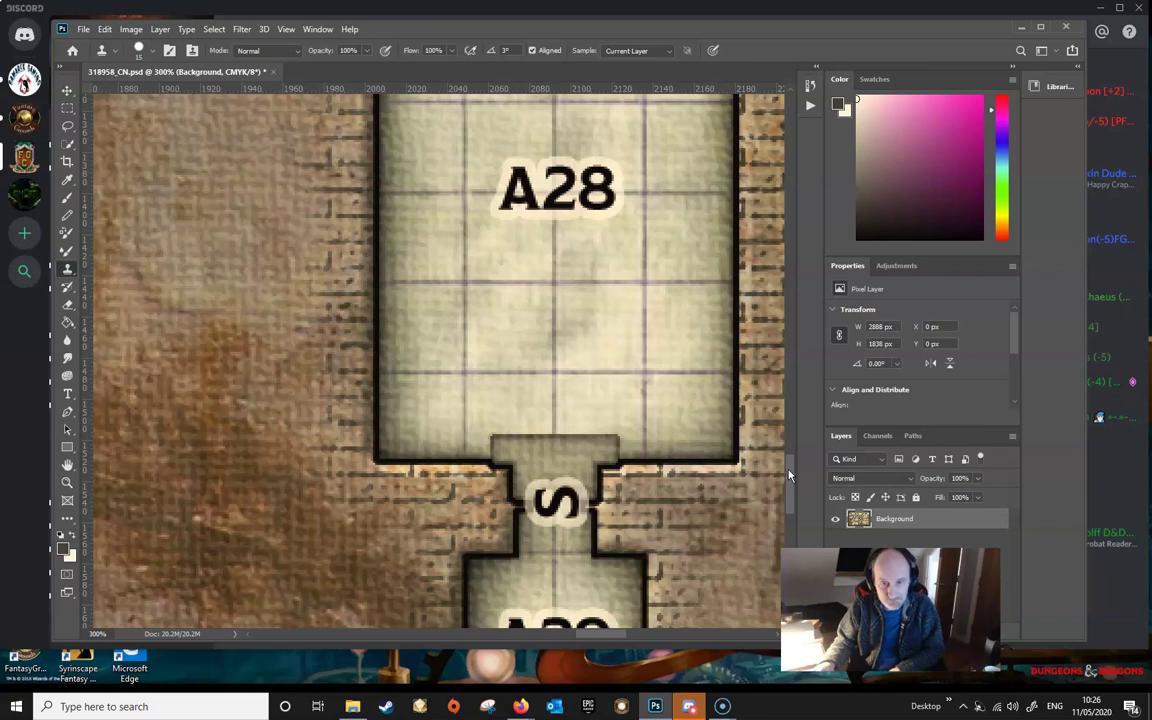
pyautogui.scroll(-1, 789, 474)
pyautogui.scroll(-4, 789, 474)
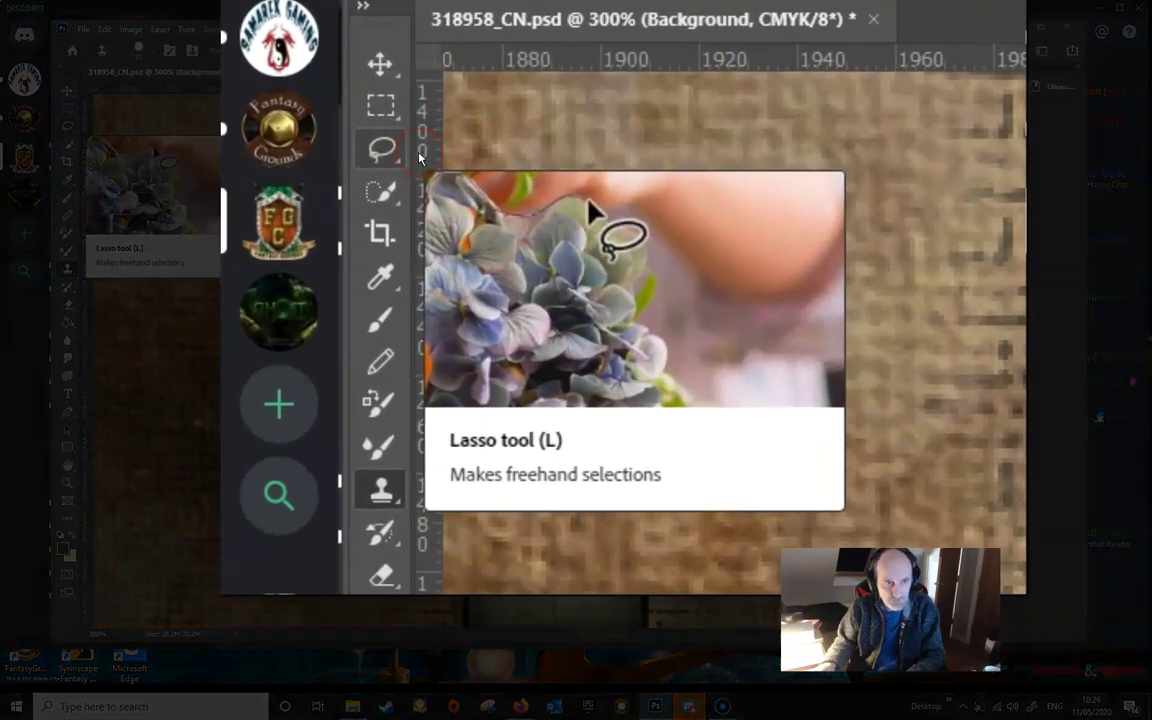
# Draw a freehand Lasso selection of about 40 by 33 px around the S marker between rooms A28 and A29.
pyautogui.rightClick(420, 157)
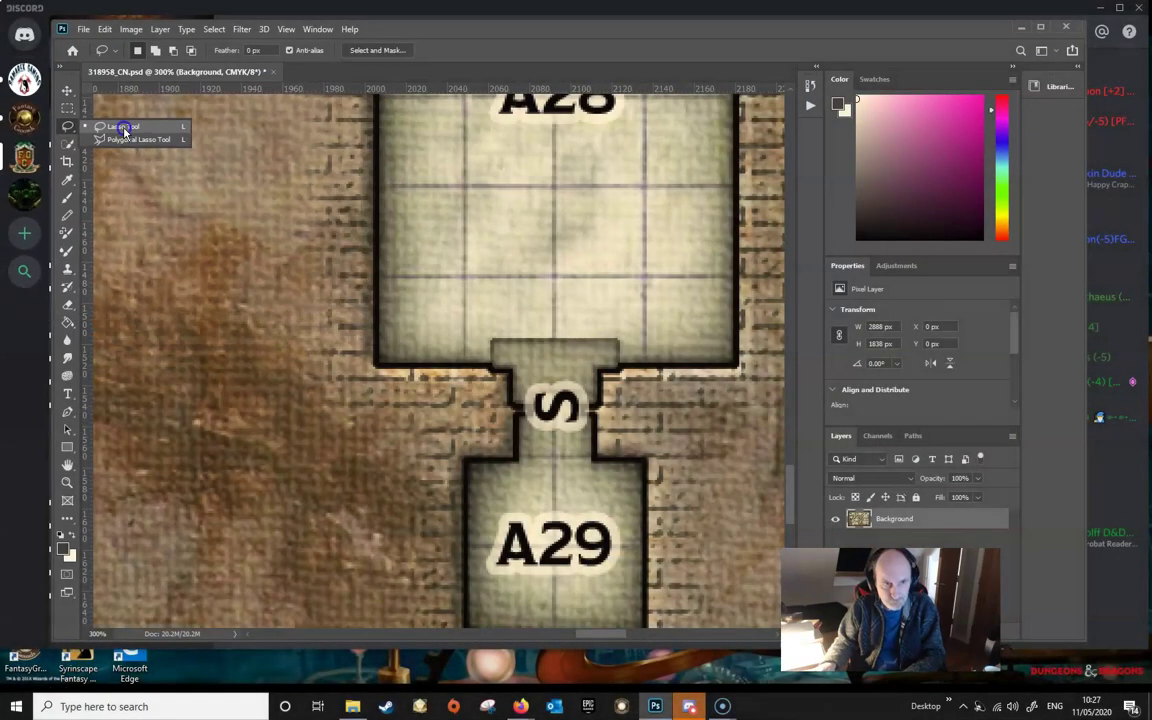
pyautogui.click(123, 130)
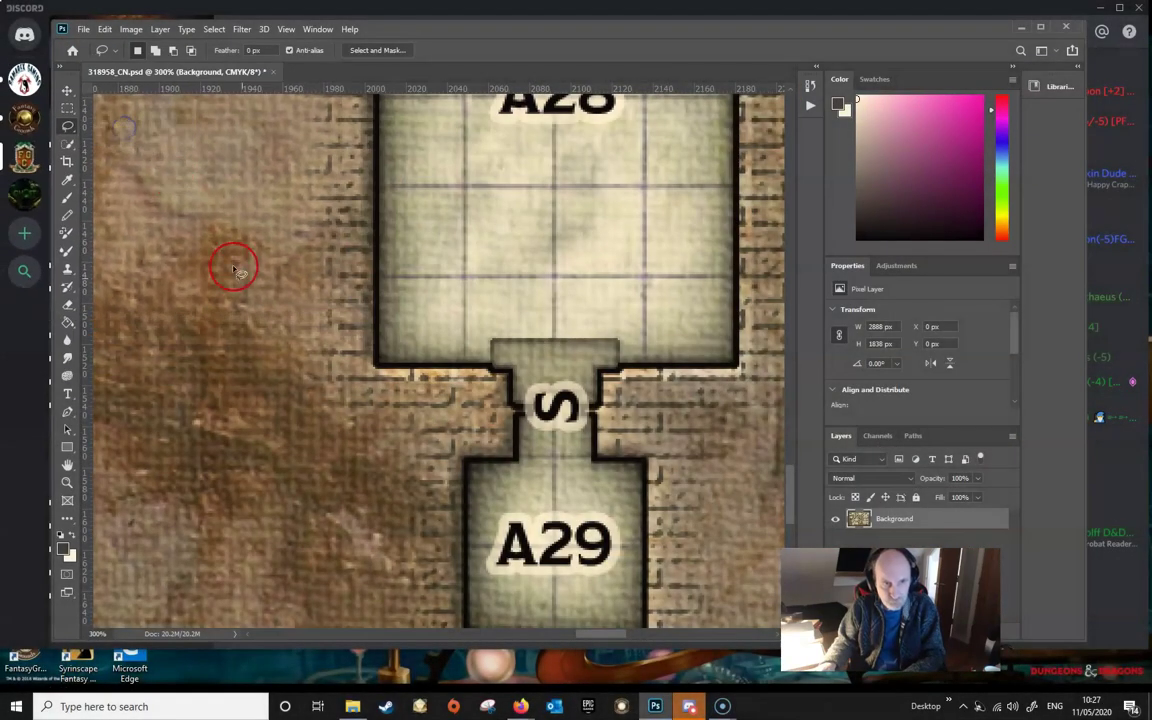
pyautogui.click(521, 427)
pyautogui.moveTo(522, 430)
pyautogui.mouseDown()
pyautogui.moveTo(583, 442)
pyautogui.moveTo(591, 423)
pyautogui.moveTo(597, 388)
pyautogui.moveTo(534, 377)
pyautogui.mouseUp()
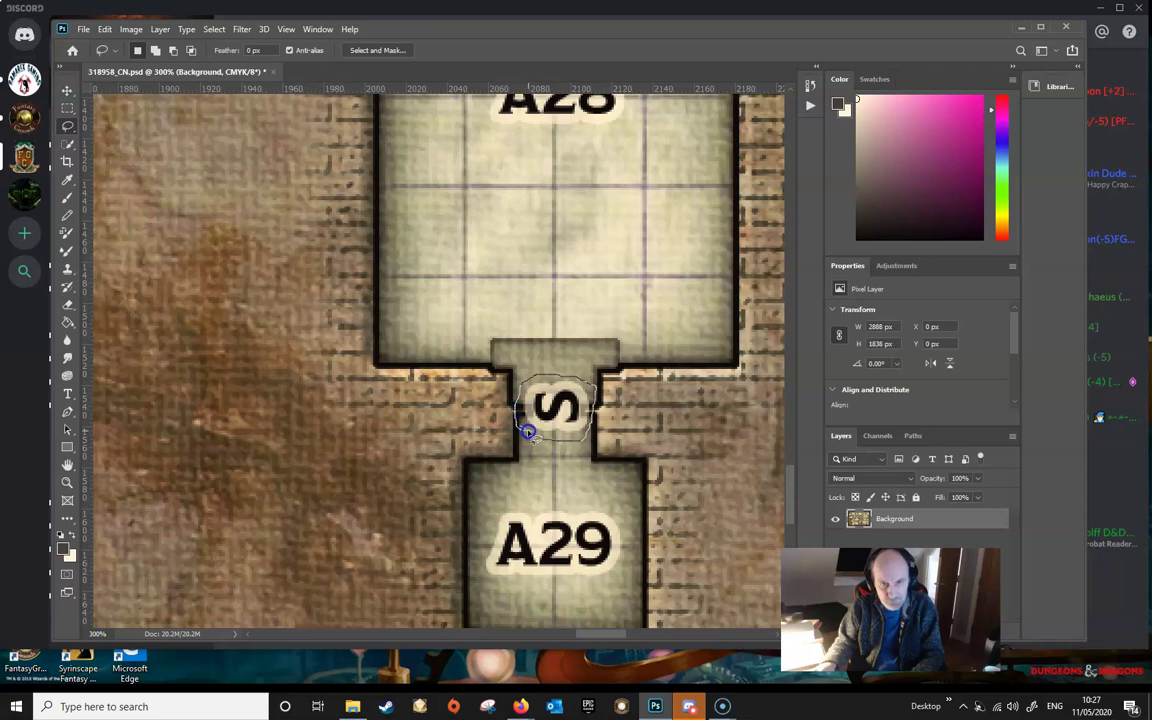
pyautogui.moveTo(527, 432); pyautogui.dragTo(555, 470)
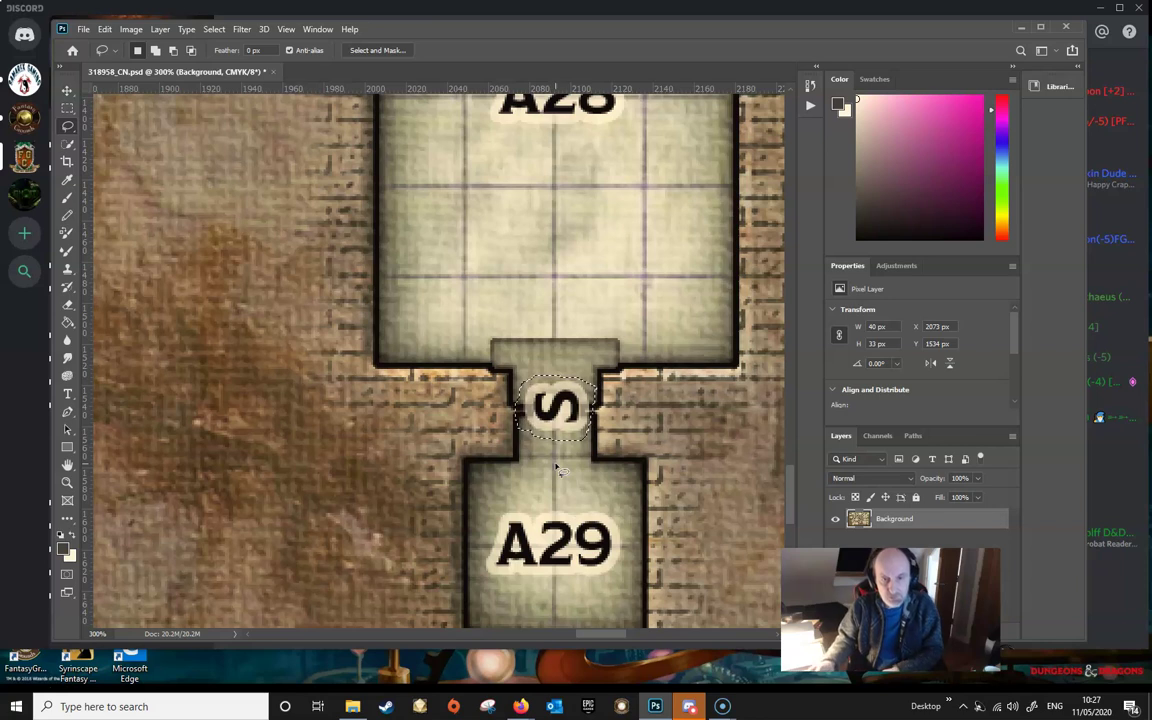
pyautogui.click(580, 434)
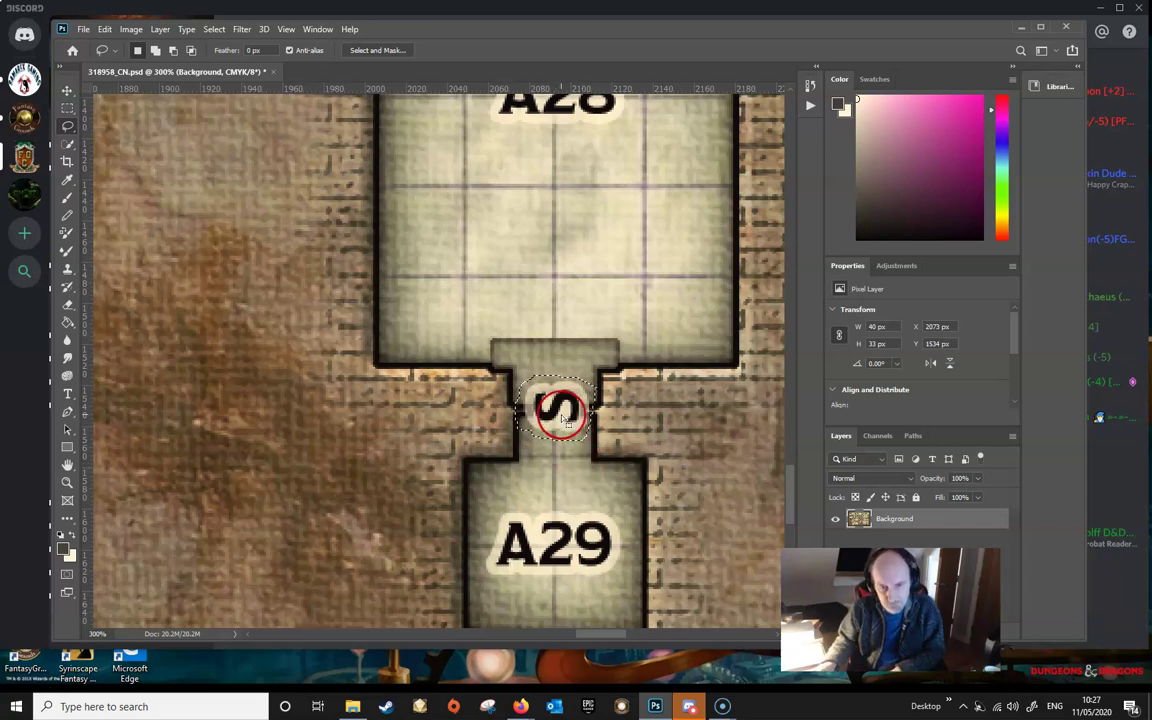
# Fill the selected S marker with Content-Aware contents in Normal mode at 100% opacity, and deselect the area.
pyautogui.rightClick(563, 418)
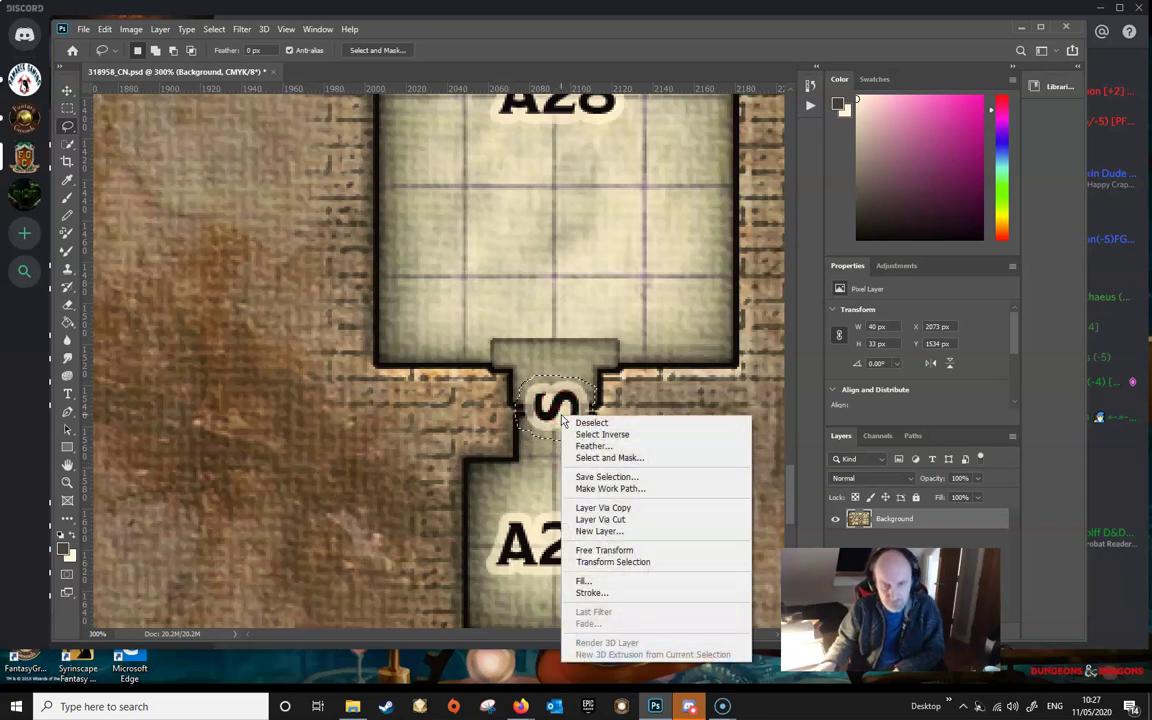
pyautogui.click(596, 588)
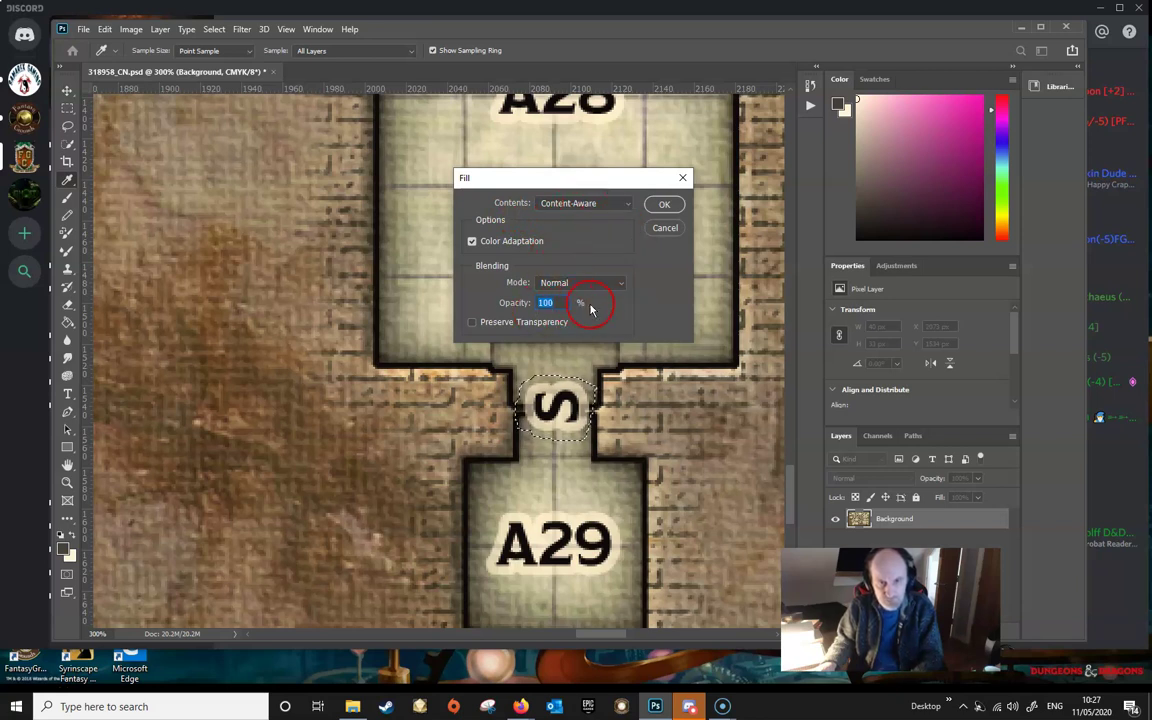
pyautogui.moveTo(590, 308); pyautogui.dragTo(594, 310)
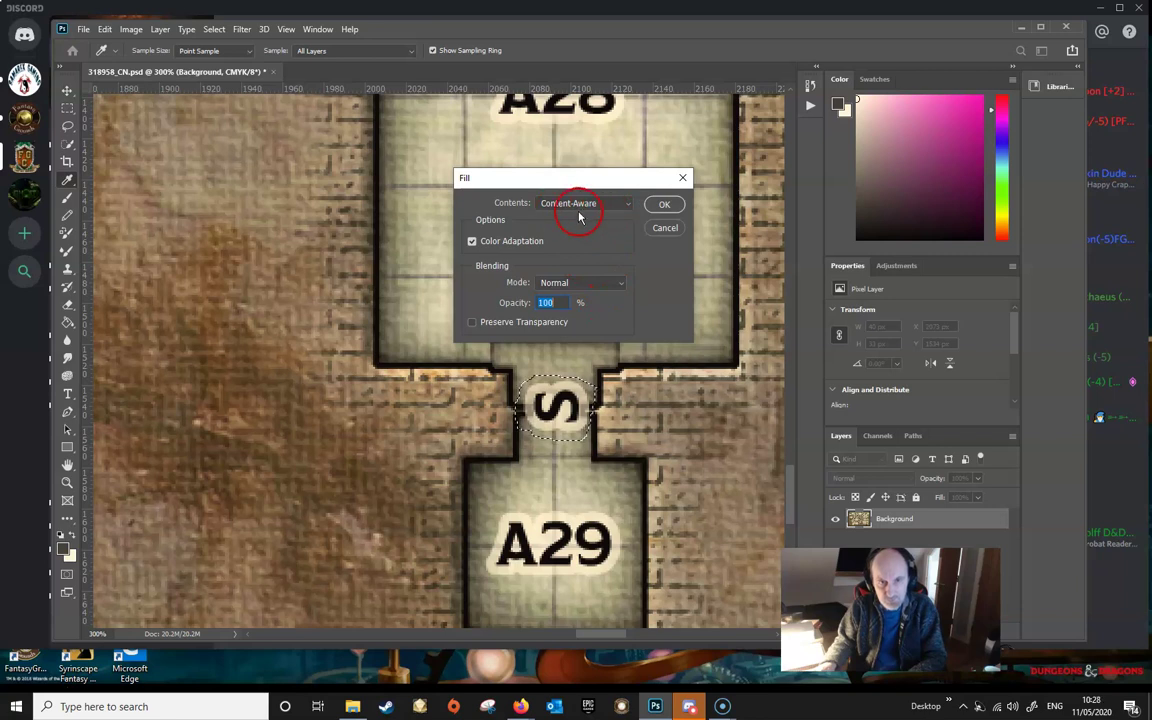
pyautogui.moveTo(563, 217); pyautogui.dragTo(666, 204)
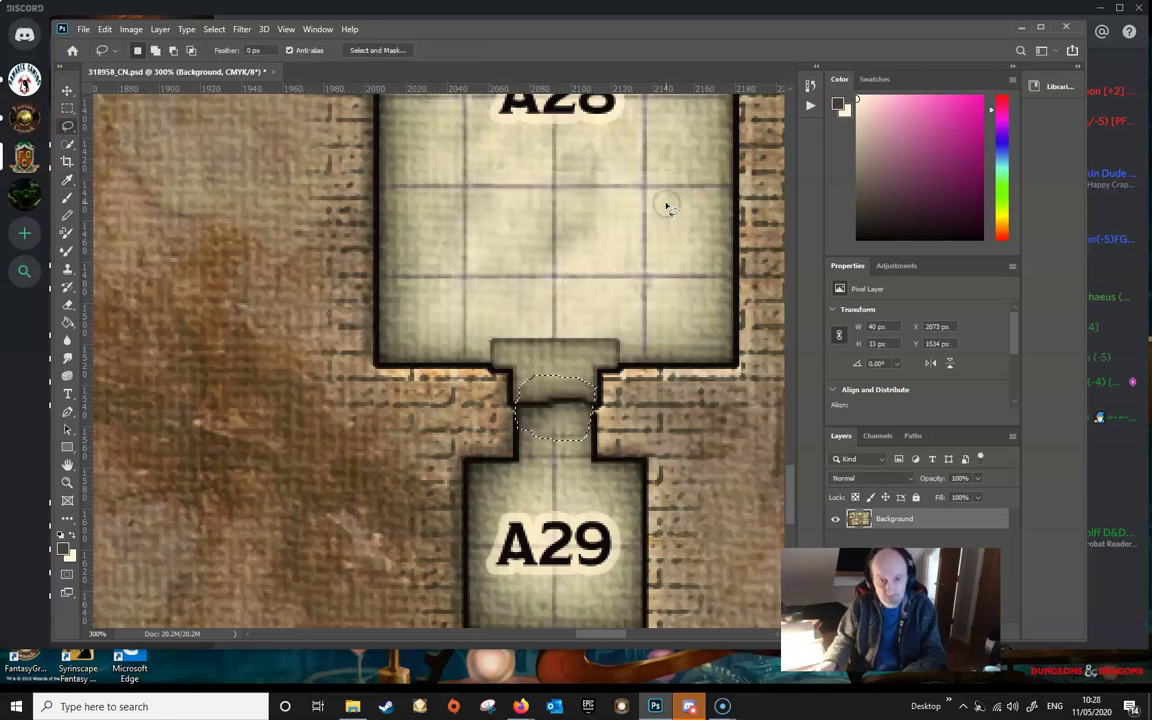
pyautogui.moveTo(620, 470); pyautogui.dragTo(600, 473)
pyautogui.hotkey('ctrl', 'd')
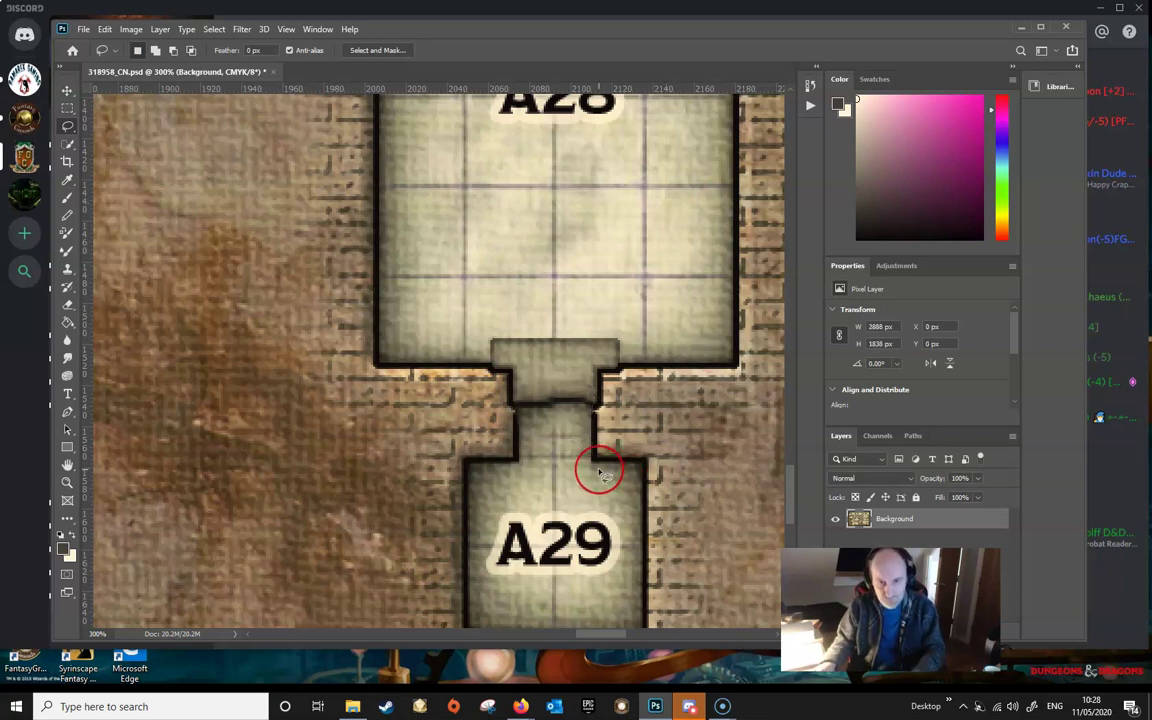
# Examine the patched passage above A29 and the intact alcove walls below room A27 as a reference for repair.
pyautogui.click(538, 443)
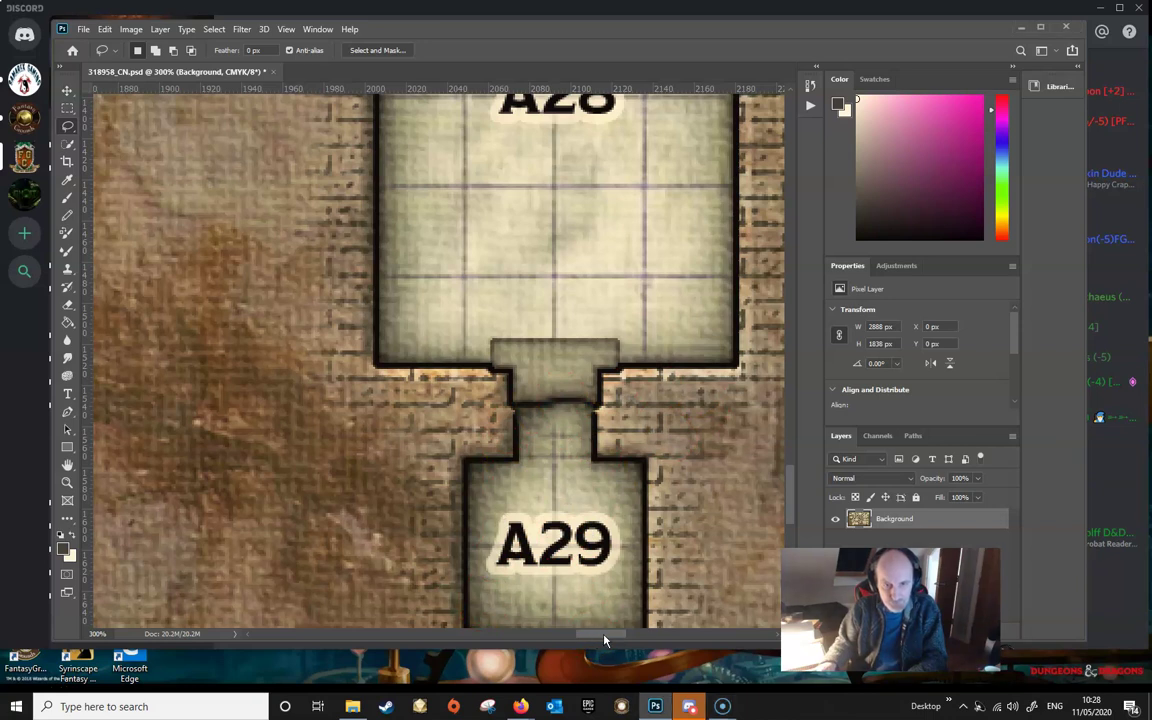
pyautogui.moveTo(604, 640); pyautogui.dragTo(618, 640)
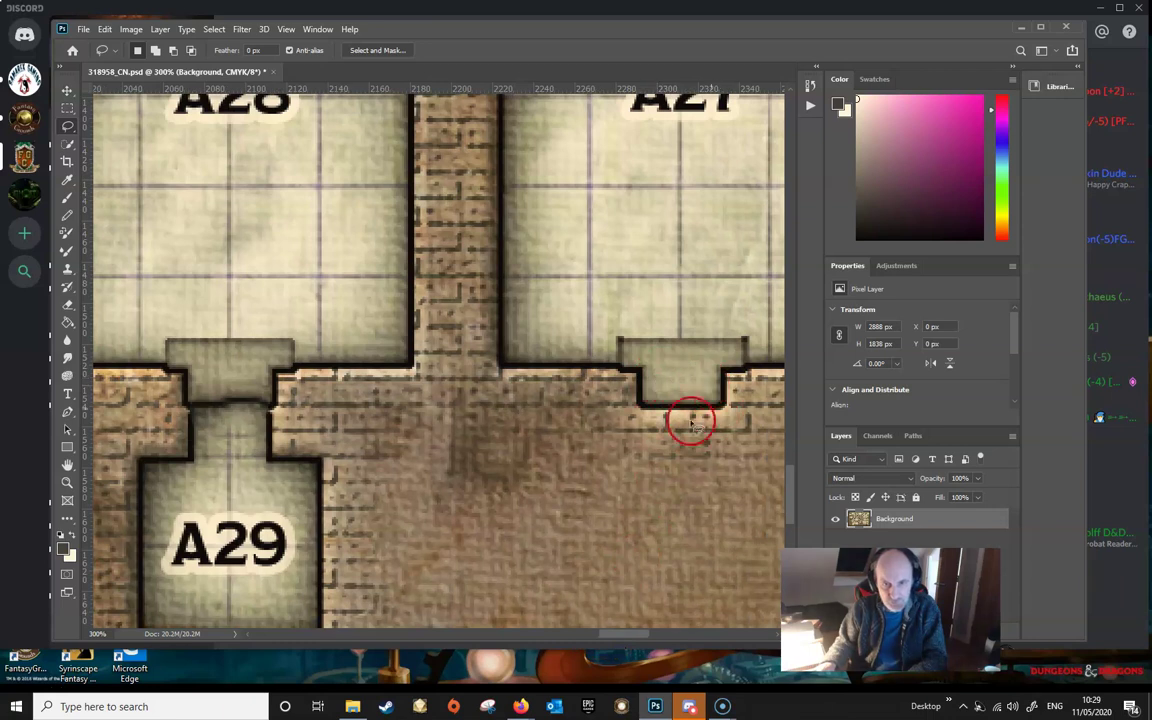
pyautogui.click(746, 381)
pyautogui.click(674, 400)
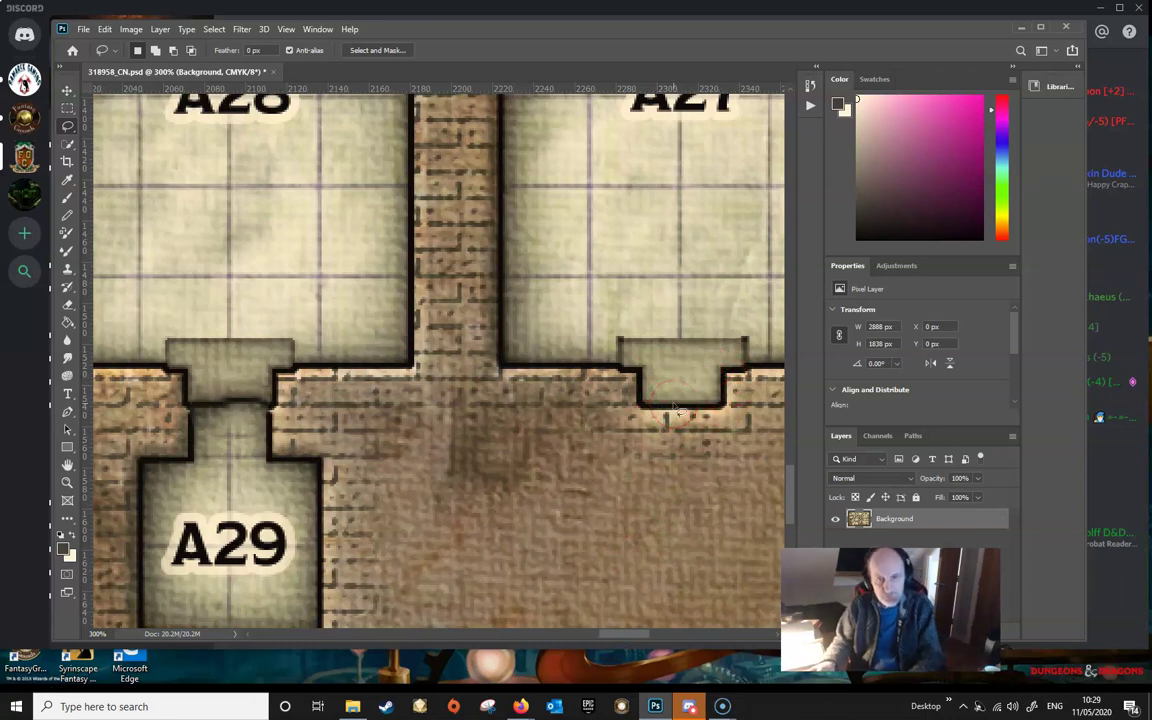
pyautogui.click(663, 363)
pyautogui.click(707, 406)
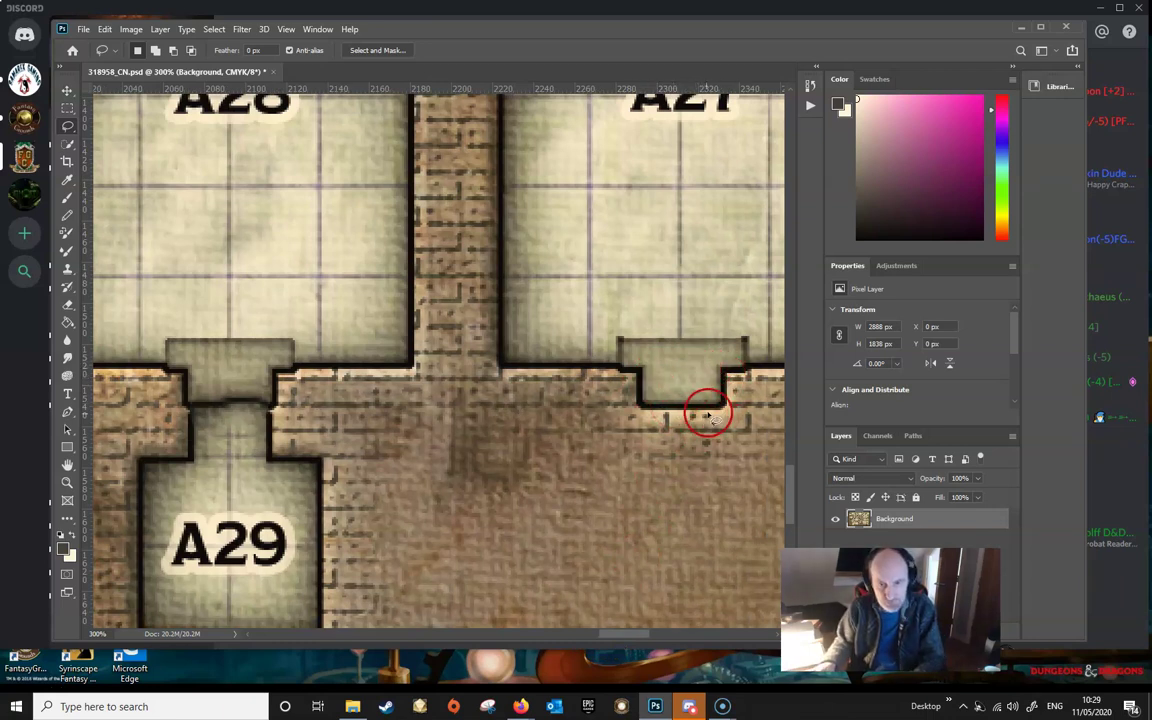
pyautogui.click(694, 378)
pyautogui.click(695, 423)
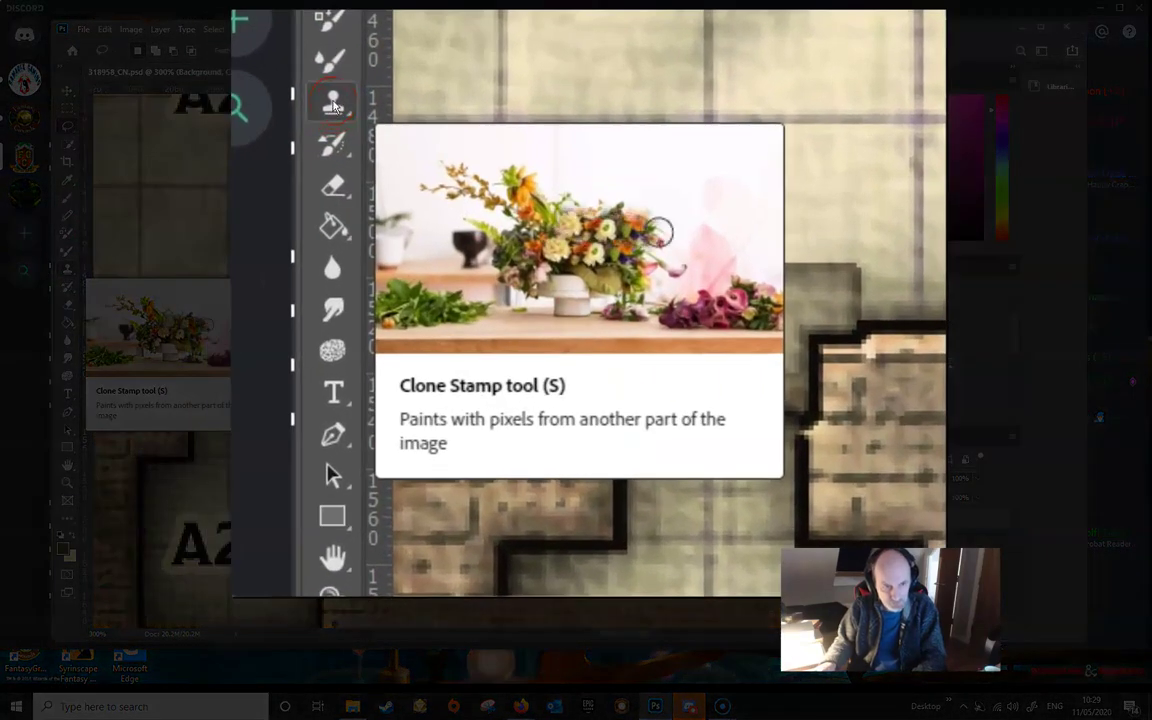
# Activate the Clone Stamp tool and set its brush size to 5 px.
pyautogui.rightClick(334, 106)
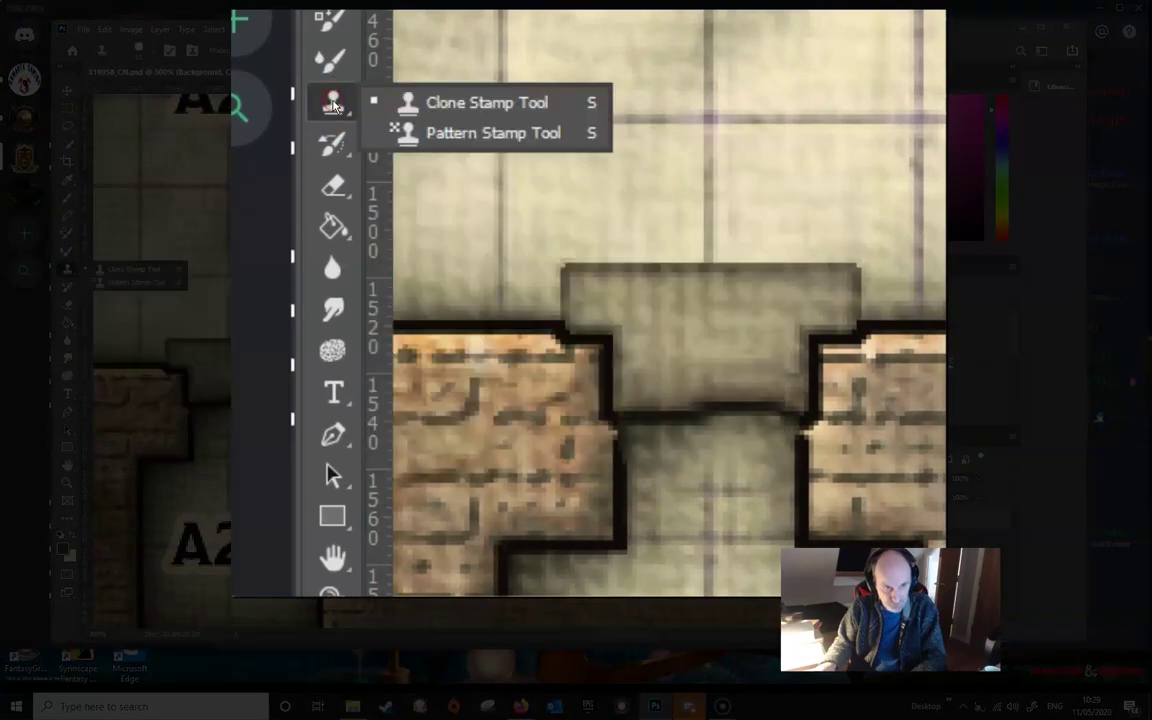
pyautogui.click(480, 102)
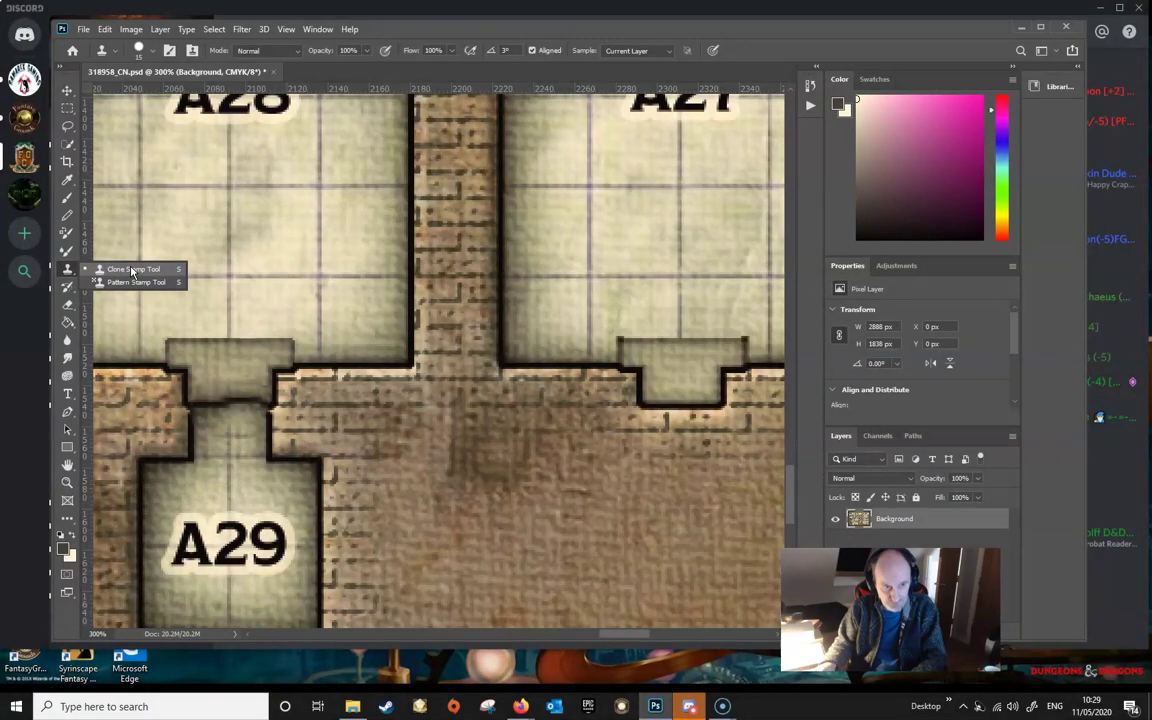
pyautogui.keyDown('alt'); pyautogui.click(130, 268); pyautogui.keyUp('alt')
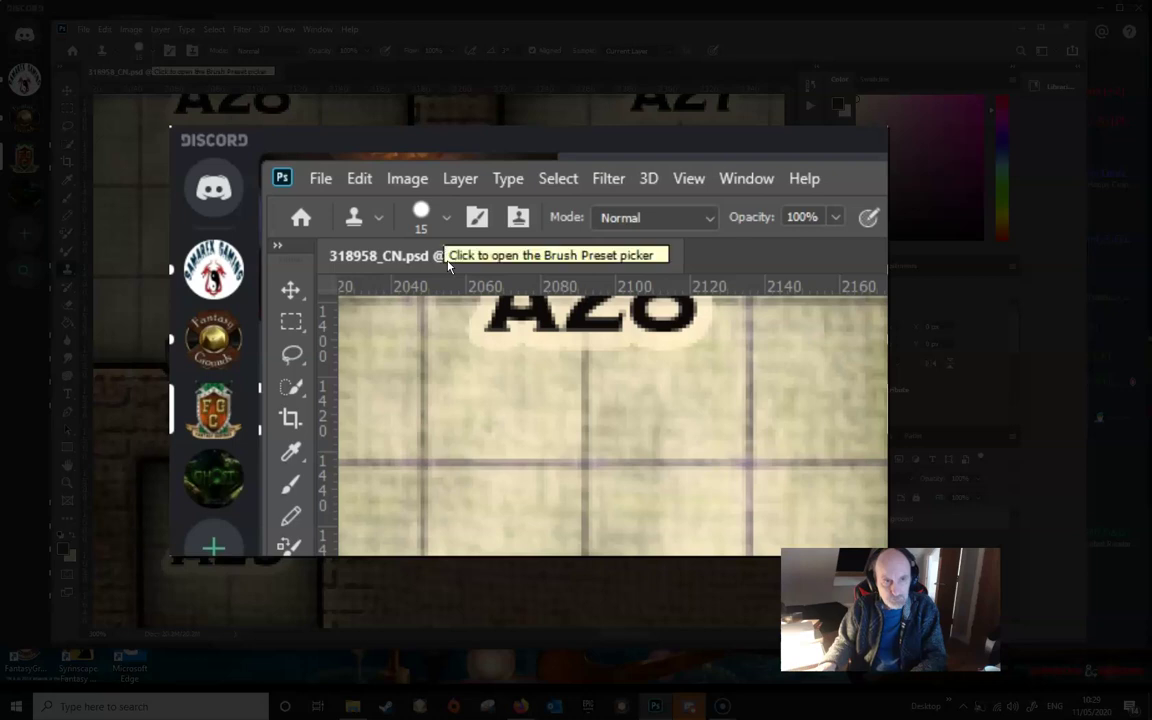
pyautogui.click(448, 262)
pyautogui.click(401, 406)
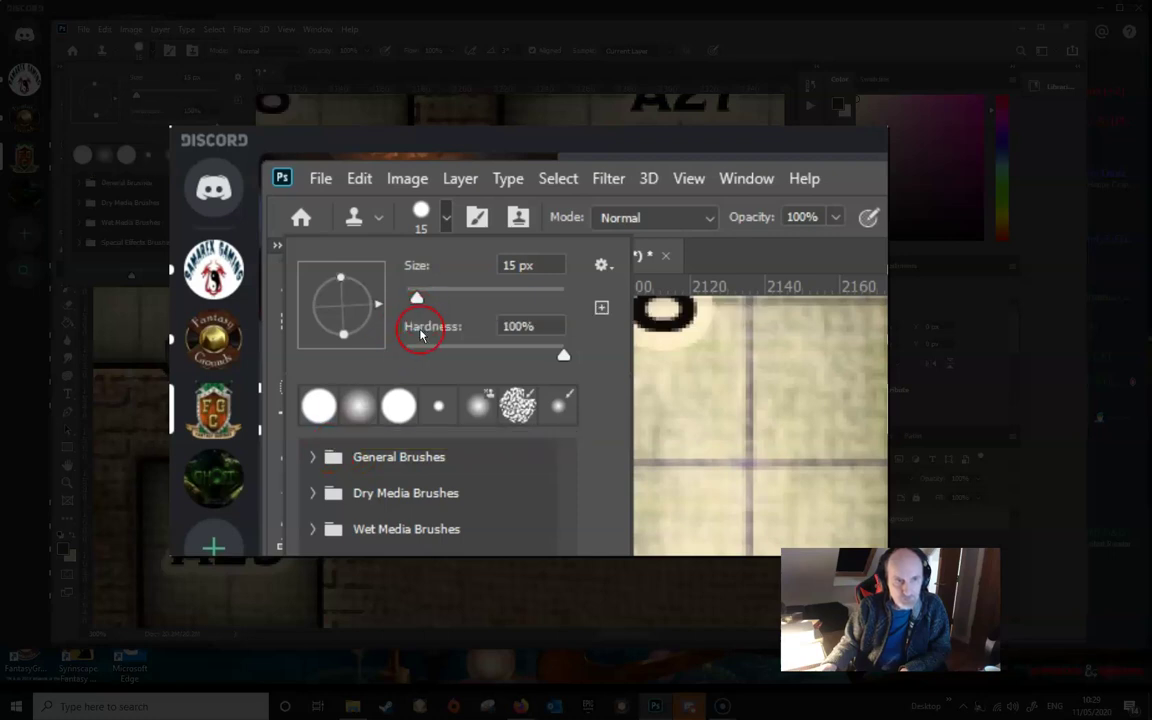
pyautogui.moveTo(422, 345); pyautogui.dragTo(414, 343)
pyautogui.click(509, 305)
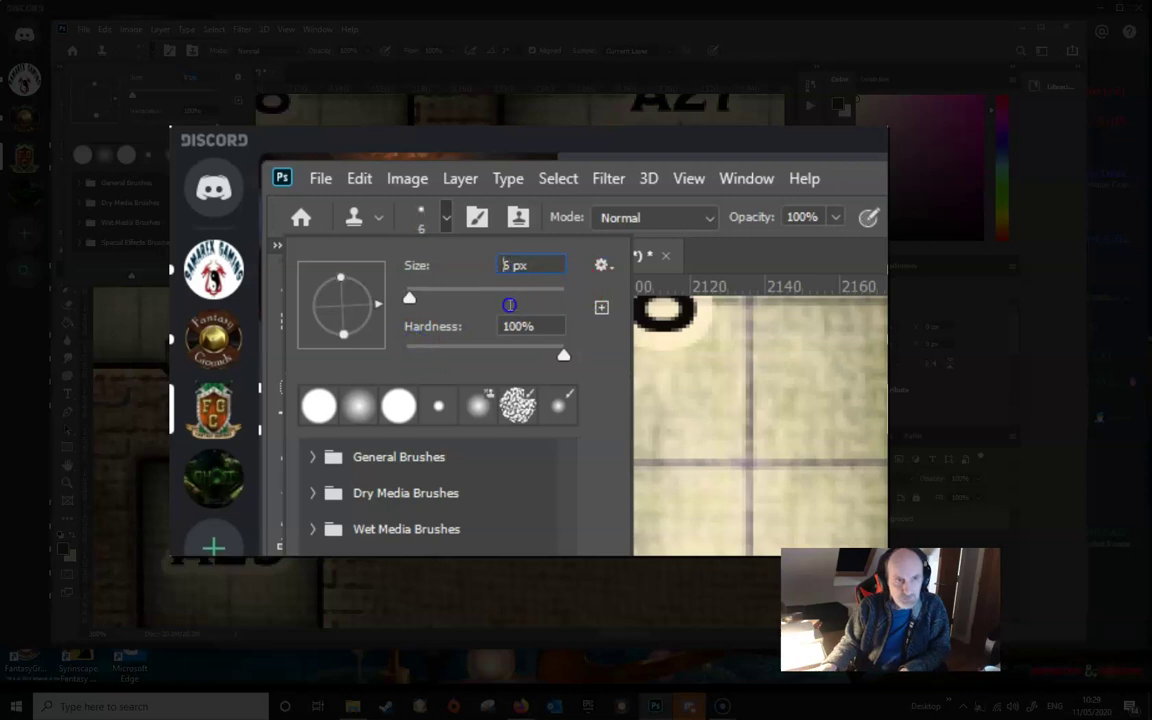
pyautogui.press('Delete')
pyautogui.write('5')
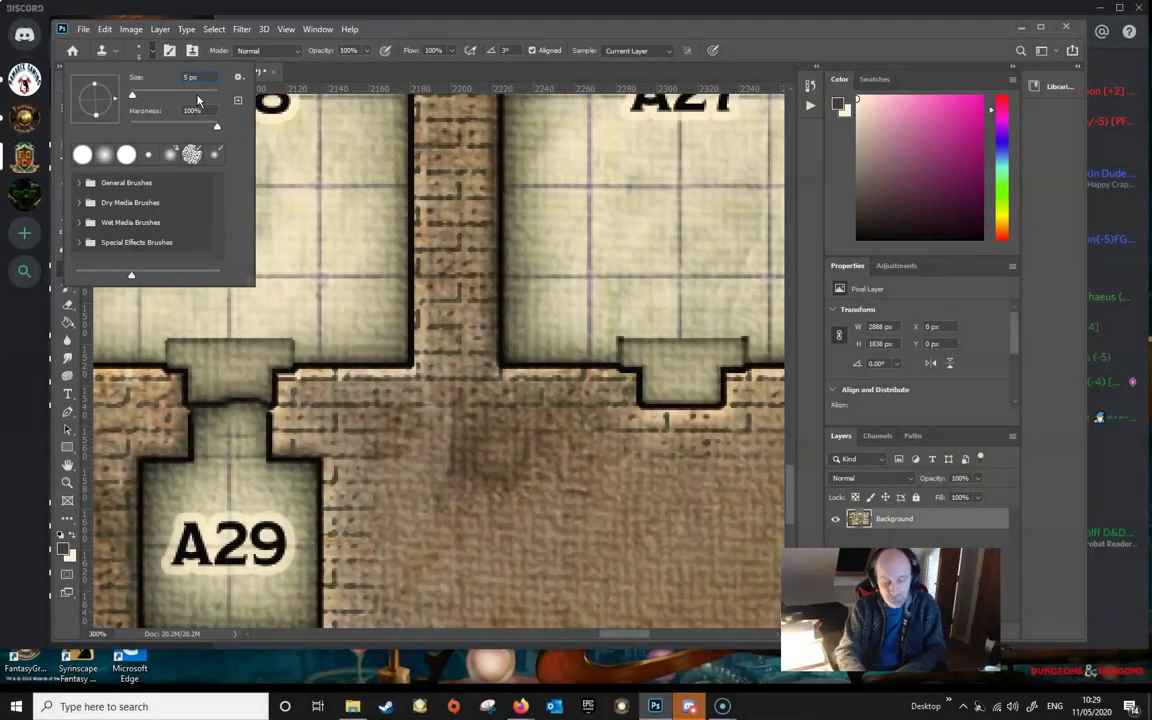
pyautogui.press('Return')
# Try out the Clone Stamp on room A28's floor by sampling one spot and dabbing copies close to it.
pyautogui.keyDown('alt'); pyautogui.click(290, 244); pyautogui.keyUp('alt')
pyautogui.click(294, 265)
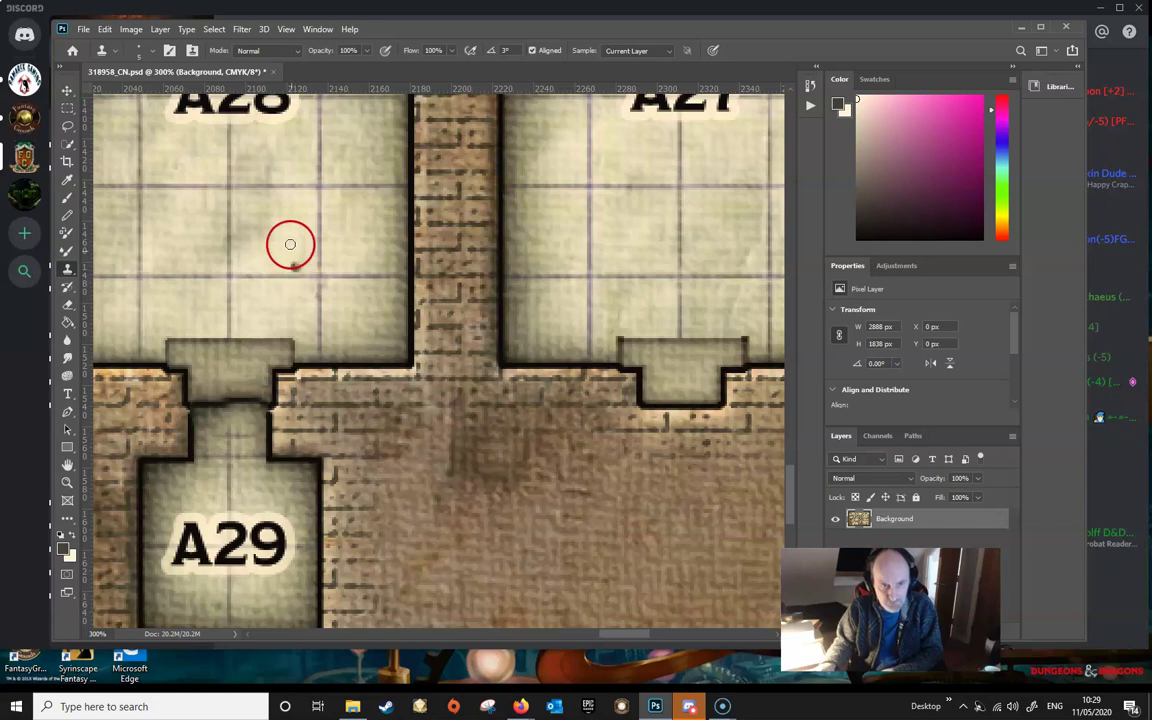
pyautogui.click(312, 288)
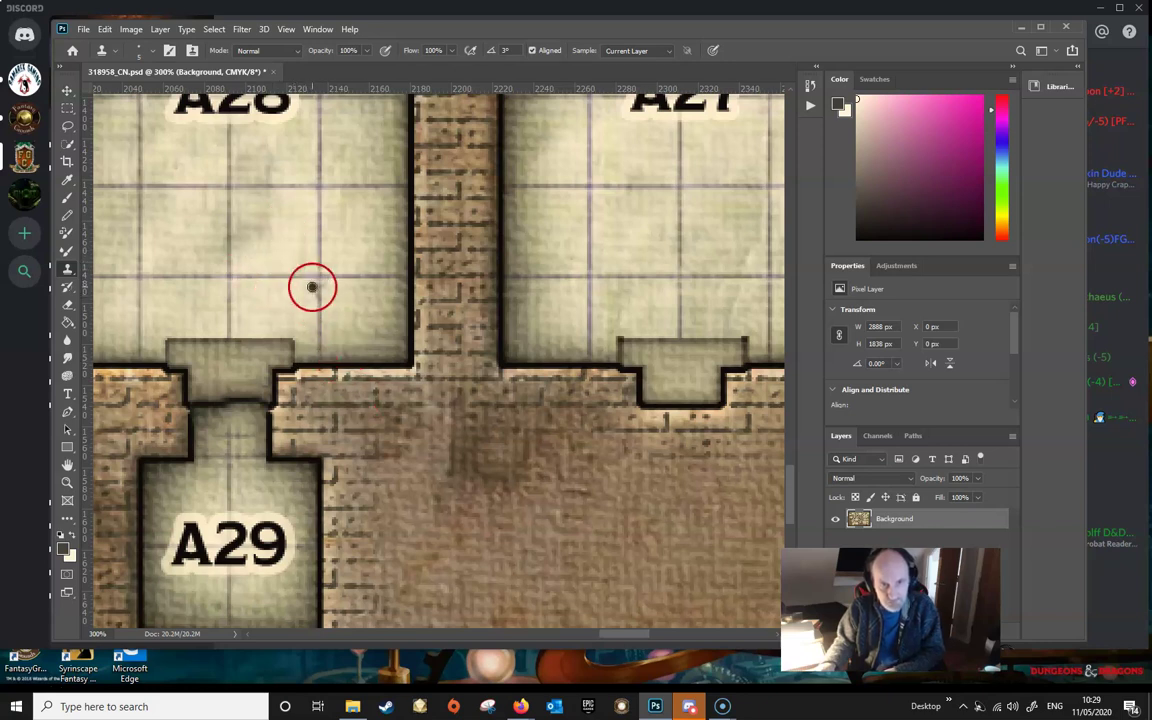
# Sample the wall corner on the right side of A27's alcove and clone it onto the matching side of A28's alcove.
pyautogui.keyDown('alt'); pyautogui.click(593, 267); pyautogui.keyUp('alt')
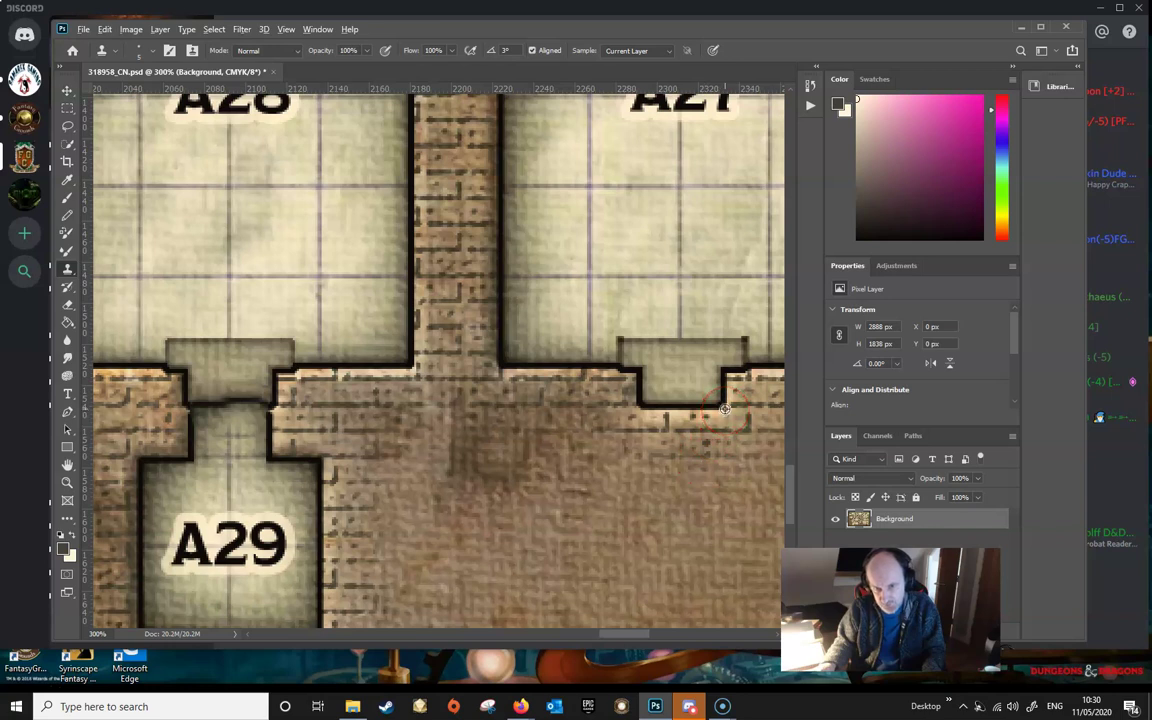
pyautogui.moveTo(724, 381); pyautogui.dragTo(728, 374)
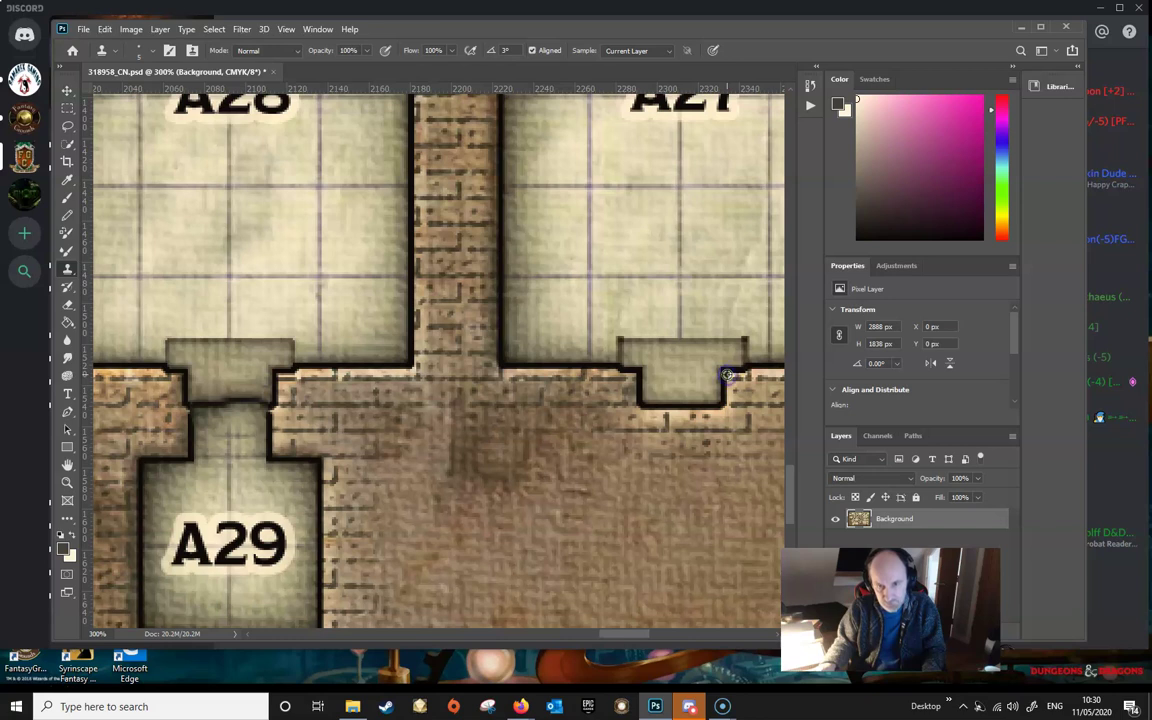
pyautogui.moveTo(726, 375); pyautogui.dragTo(664, 320)
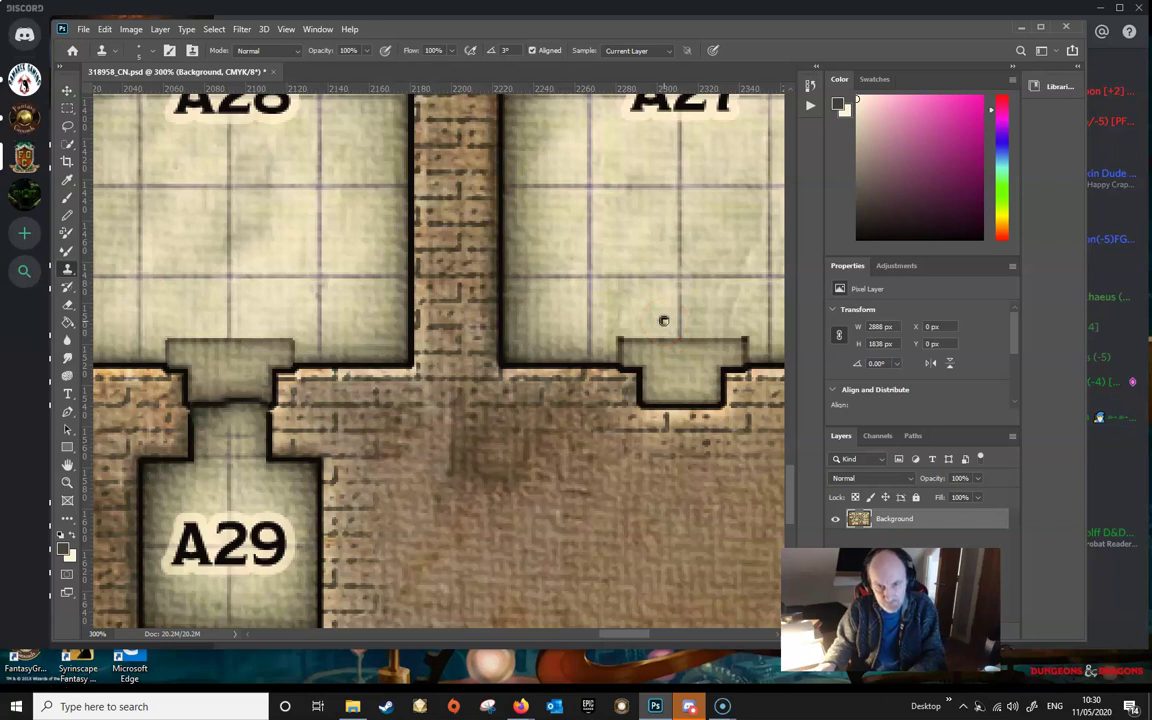
pyautogui.moveTo(728, 419)
pyautogui.mouseDown()
pyautogui.moveTo(664, 320)
pyautogui.moveTo(648, 325)
pyautogui.moveTo(622, 358)
pyautogui.moveTo(614, 633)
pyautogui.mouseUp()
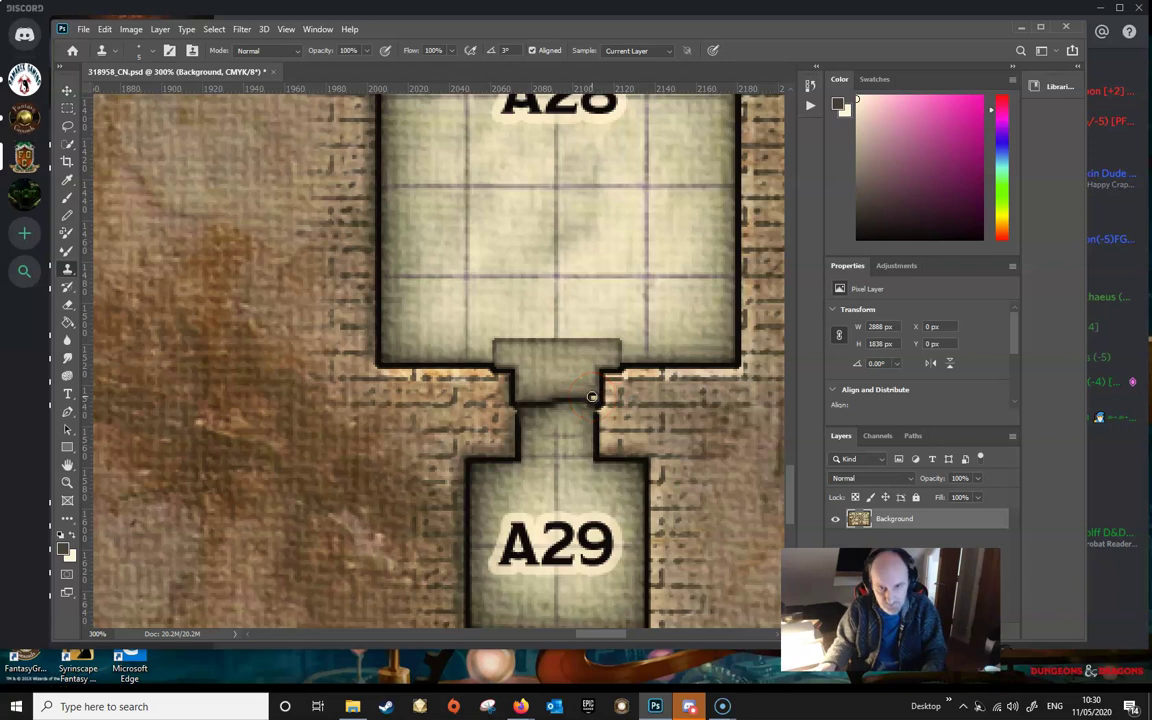
pyautogui.moveTo(593, 392)
pyautogui.mouseDown()
pyautogui.moveTo(594, 375)
pyautogui.moveTo(609, 375)
pyautogui.moveTo(681, 406)
pyautogui.moveTo(726, 388)
pyautogui.moveTo(717, 383)
pyautogui.mouseUp()
# Clone a straight black wall along the bottom of A28's alcove with a light stone strip beneath it, tidying its lower-left corner.
pyautogui.hotkey('ctrl', '+')
pyautogui.hotkey('ctrl', '+')
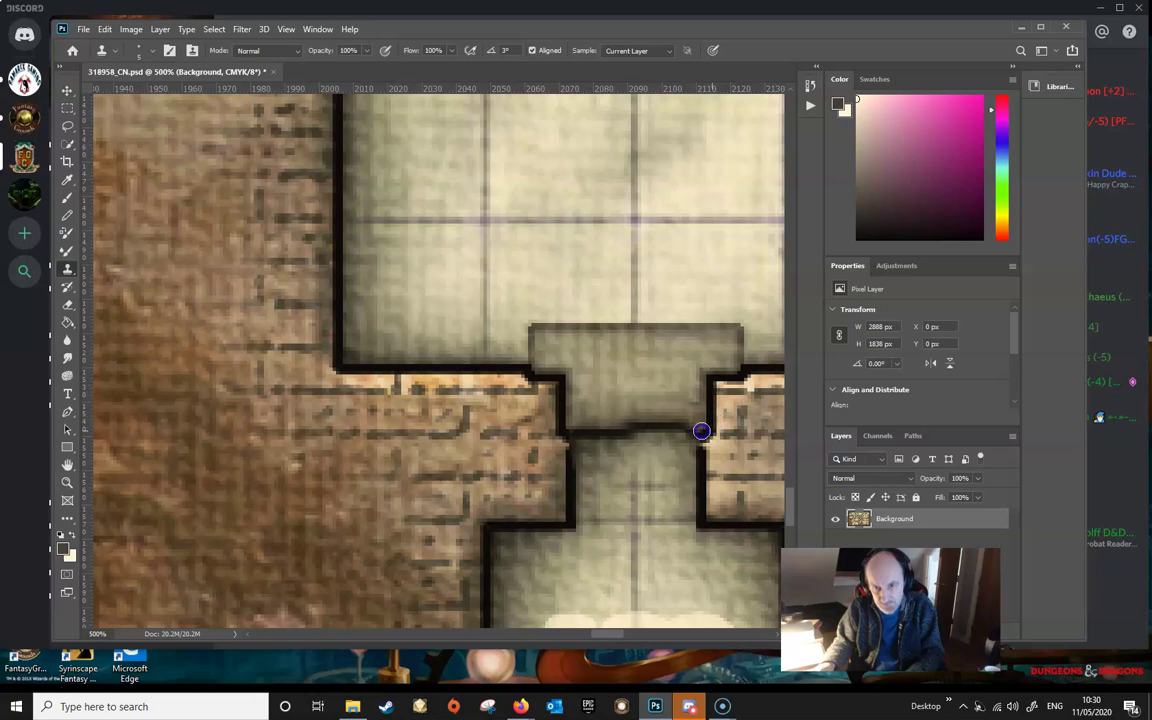
pyautogui.moveTo(699, 431); pyautogui.dragTo(579, 431)
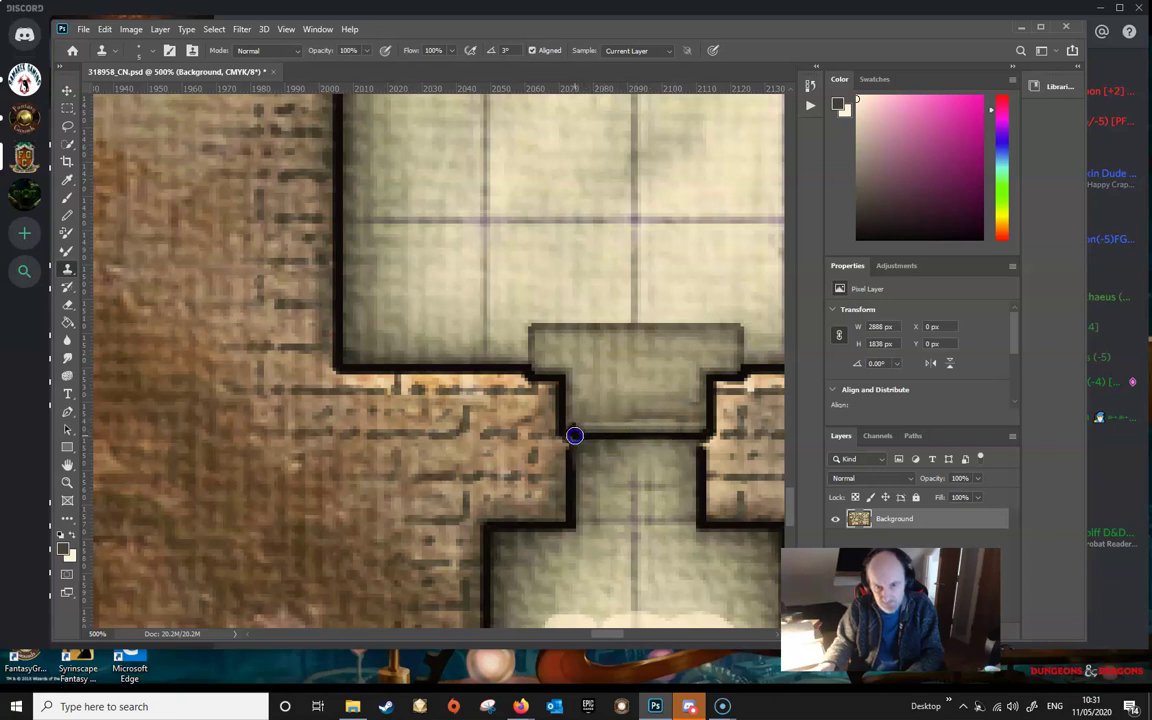
pyautogui.moveTo(574, 438); pyautogui.dragTo(697, 443)
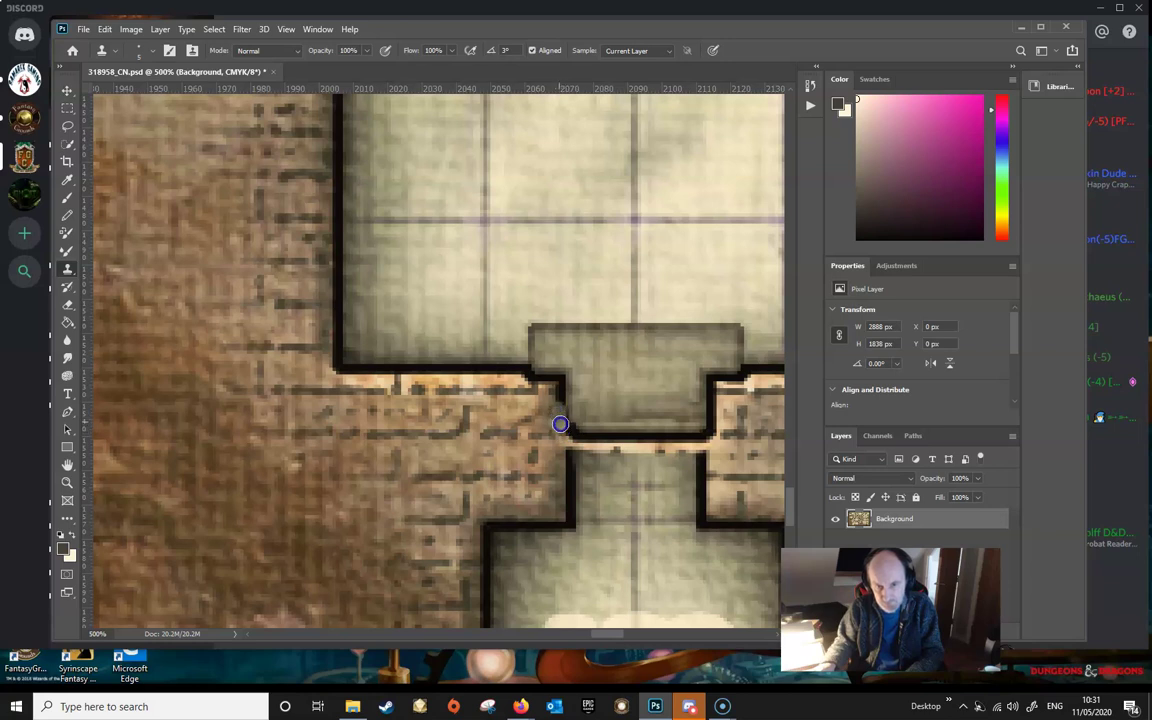
pyautogui.moveTo(572, 435); pyautogui.dragTo(584, 446)
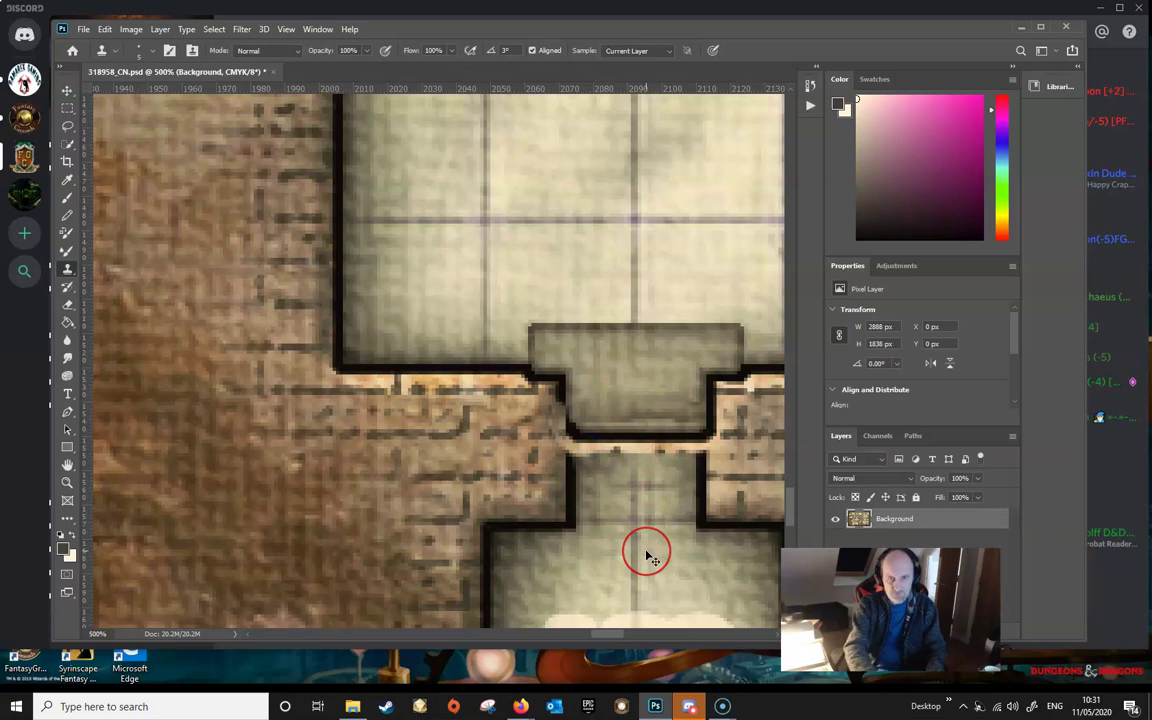
# Sample the left wall of A27's alcove and clone it down the left side of A28's alcove.
pyautogui.hotkey('ctrl', '-')
pyautogui.hotkey('ctrl', '-')
pyautogui.hotkey('ctrl', '-')
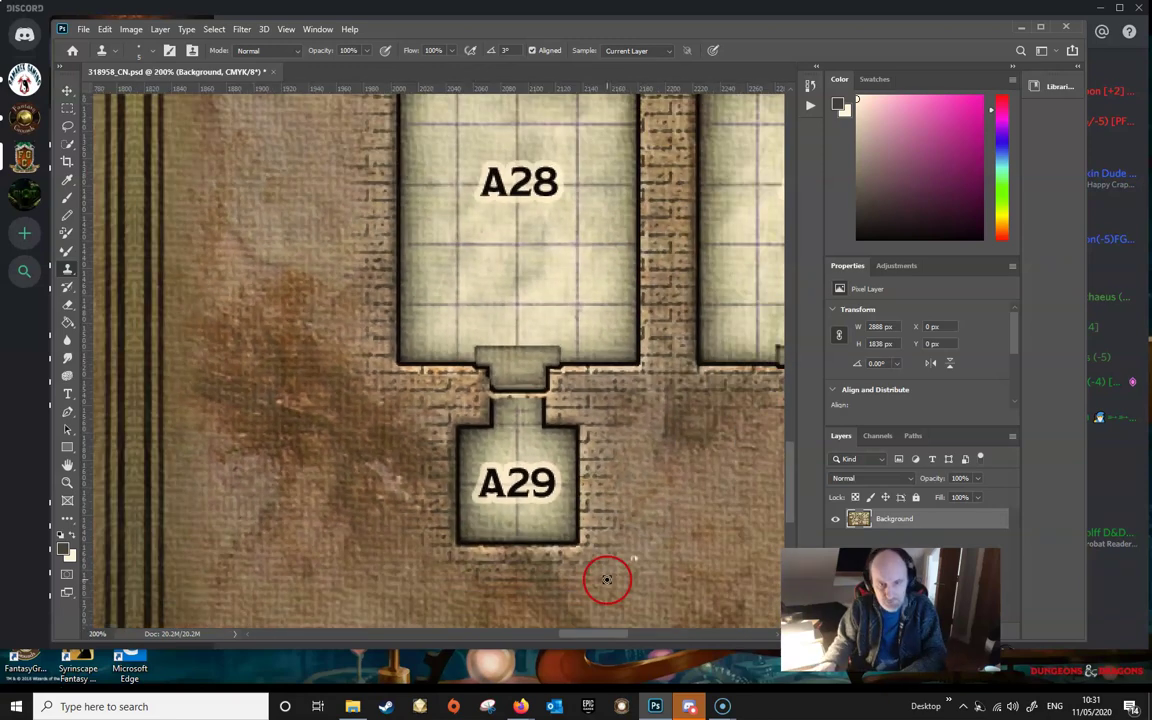
pyautogui.moveTo(585, 634); pyautogui.dragTo(595, 634)
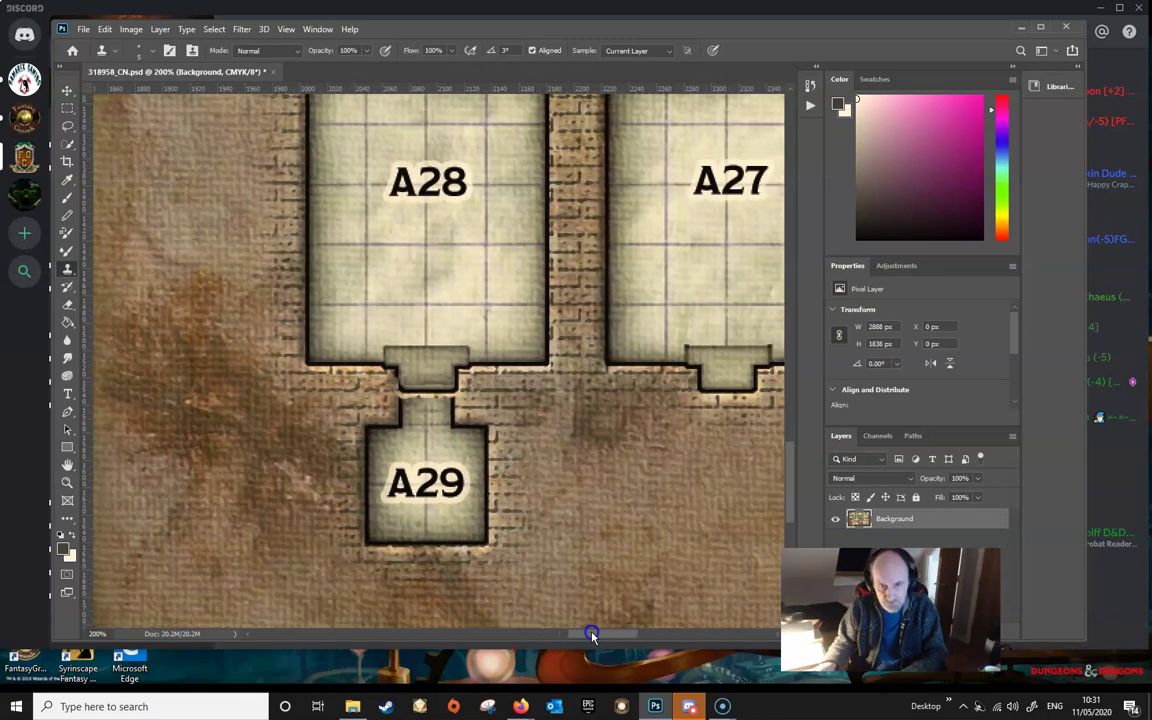
pyautogui.moveTo(514, 391)
pyautogui.mouseDown()
pyautogui.moveTo(432, 393)
pyautogui.moveTo(415, 362)
pyautogui.moveTo(419, 386)
pyautogui.moveTo(715, 376)
pyautogui.moveTo(698, 393)
pyautogui.moveTo(718, 387)
pyautogui.moveTo(465, 409)
pyautogui.moveTo(429, 400)
pyautogui.moveTo(732, 393)
pyautogui.mouseUp()
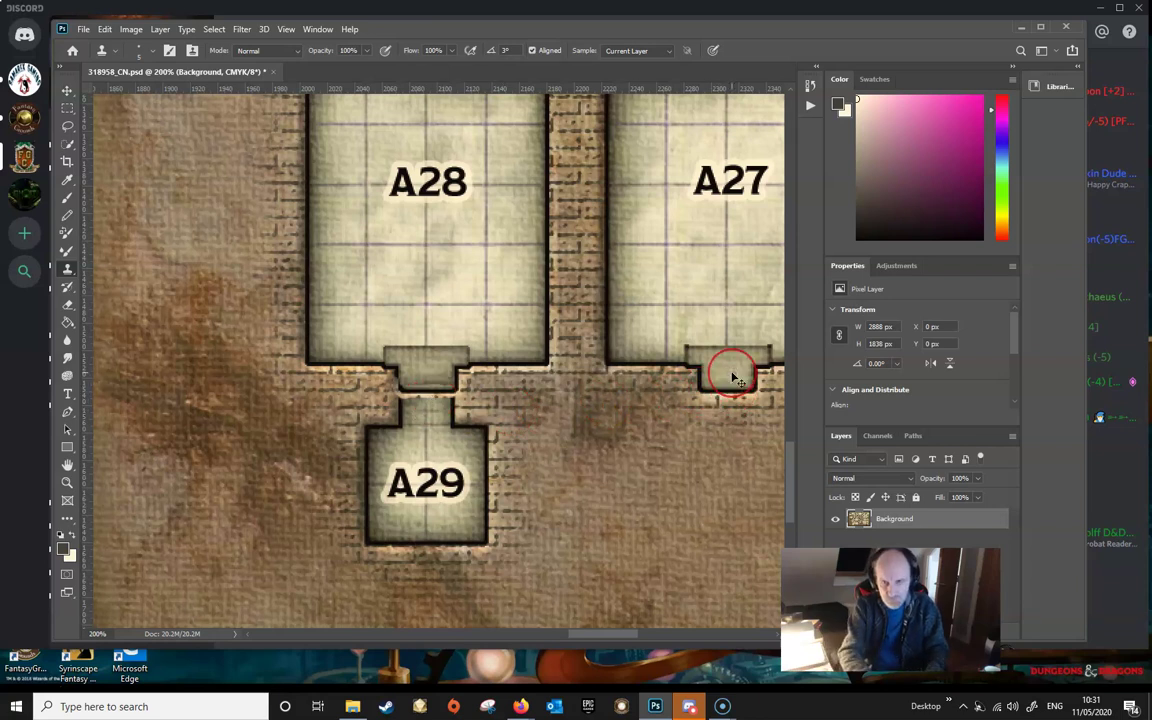
pyautogui.hotkey('ctrl', '+')
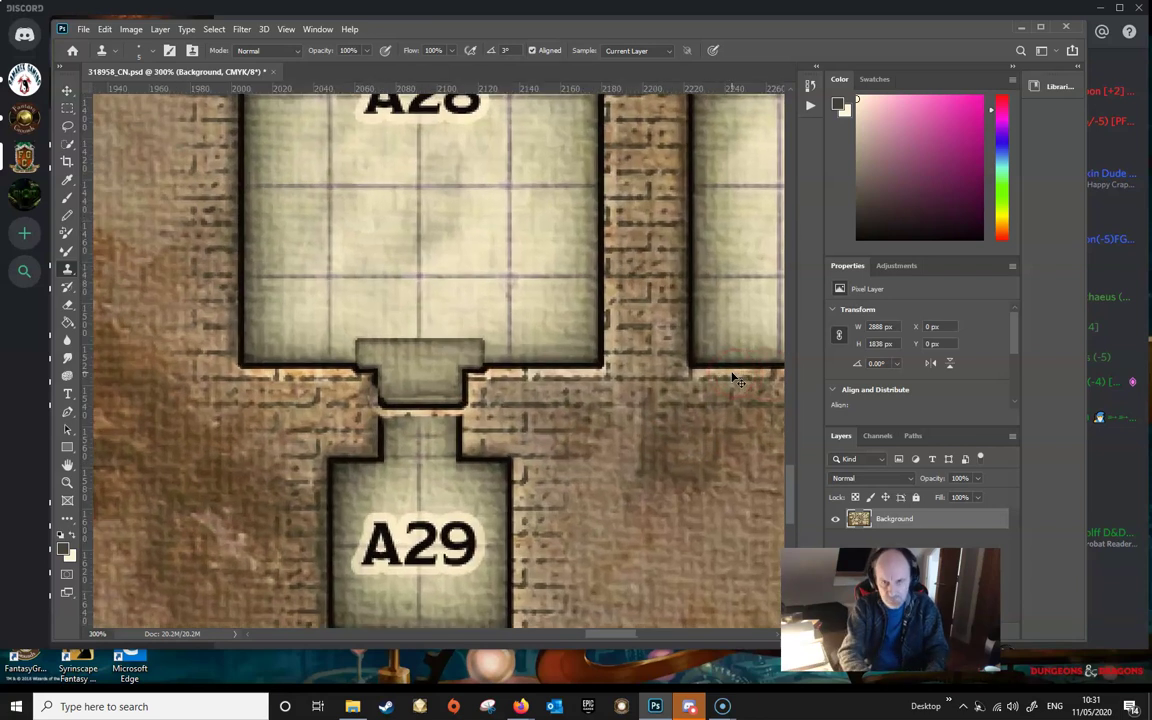
pyautogui.click(604, 633)
pyautogui.moveTo(604, 635); pyautogui.dragTo(617, 633)
pyautogui.click(694, 447)
pyautogui.moveTo(694, 447)
pyautogui.mouseDown()
pyautogui.moveTo(671, 384)
pyautogui.moveTo(632, 374)
pyautogui.mouseUp()
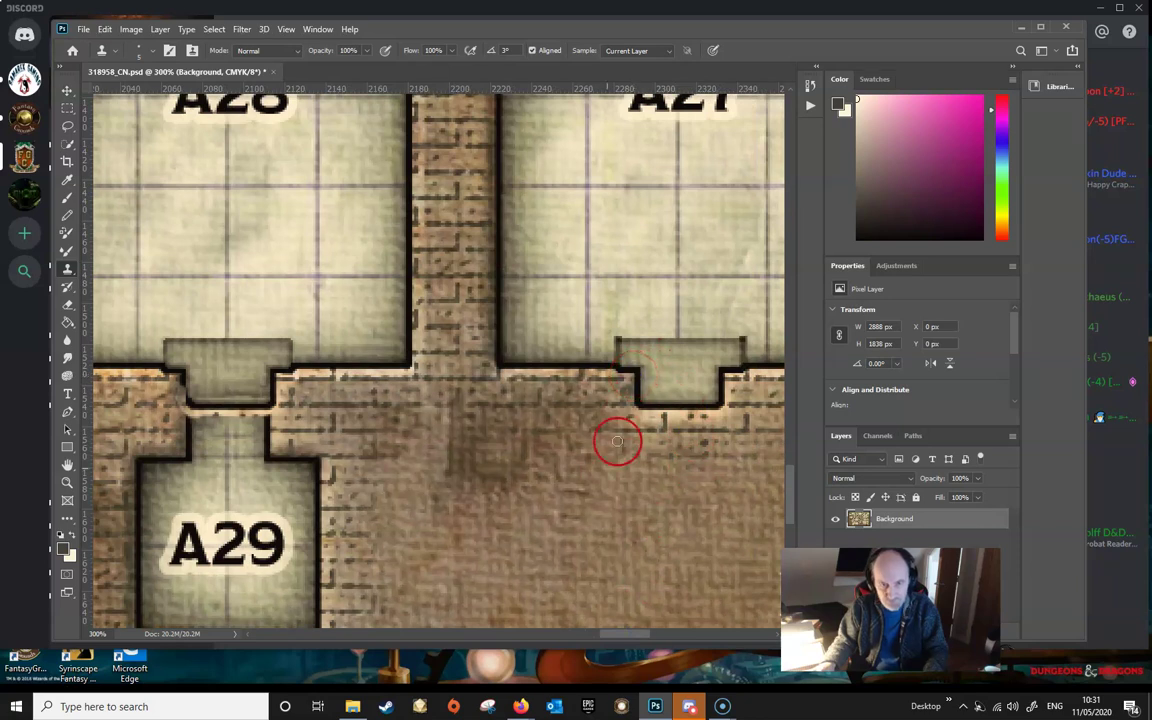
pyautogui.moveTo(628, 637); pyautogui.dragTo(592, 635)
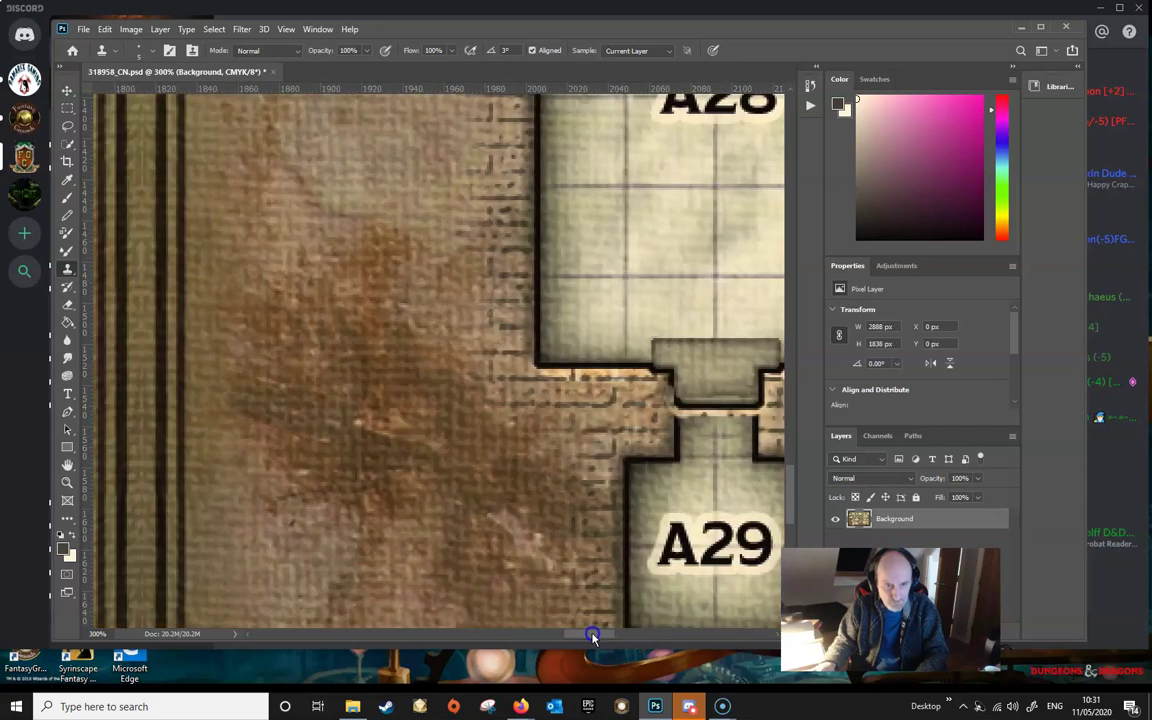
pyautogui.moveTo(670, 386); pyautogui.dragTo(668, 373)
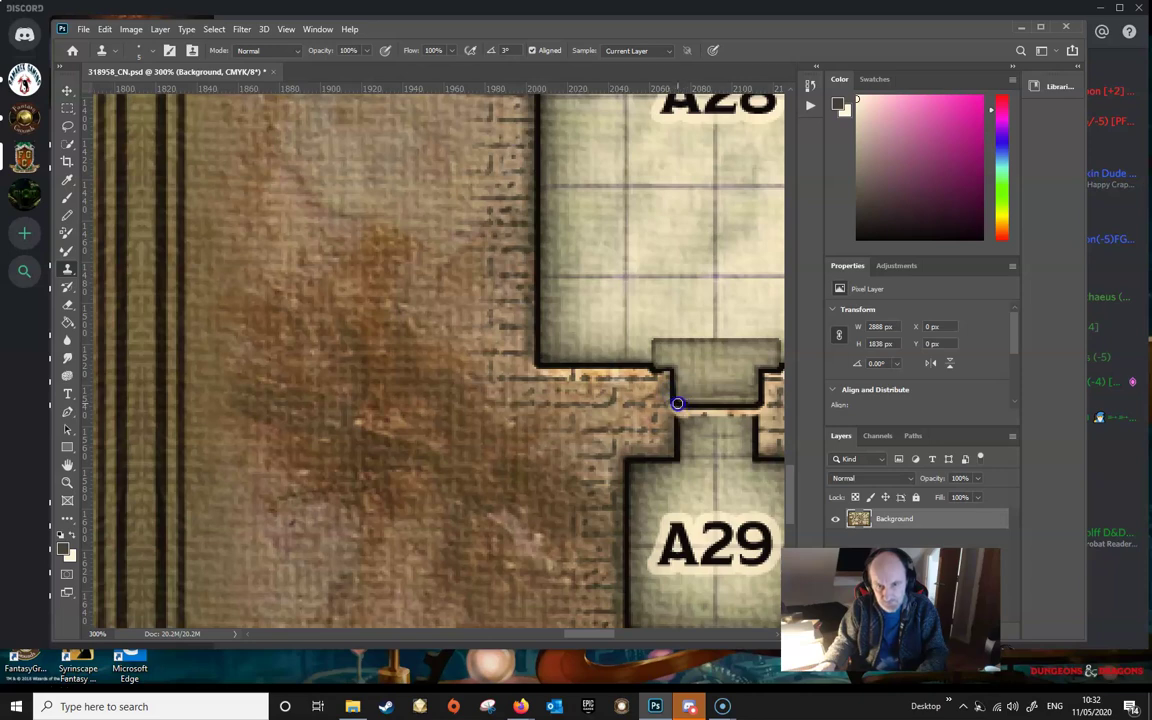
# Examine the rebuilt alcove below A28 and the open passage end above A29, both in overview and close up.
pyautogui.click(720, 501)
pyautogui.hotkey('ctrl', '-')
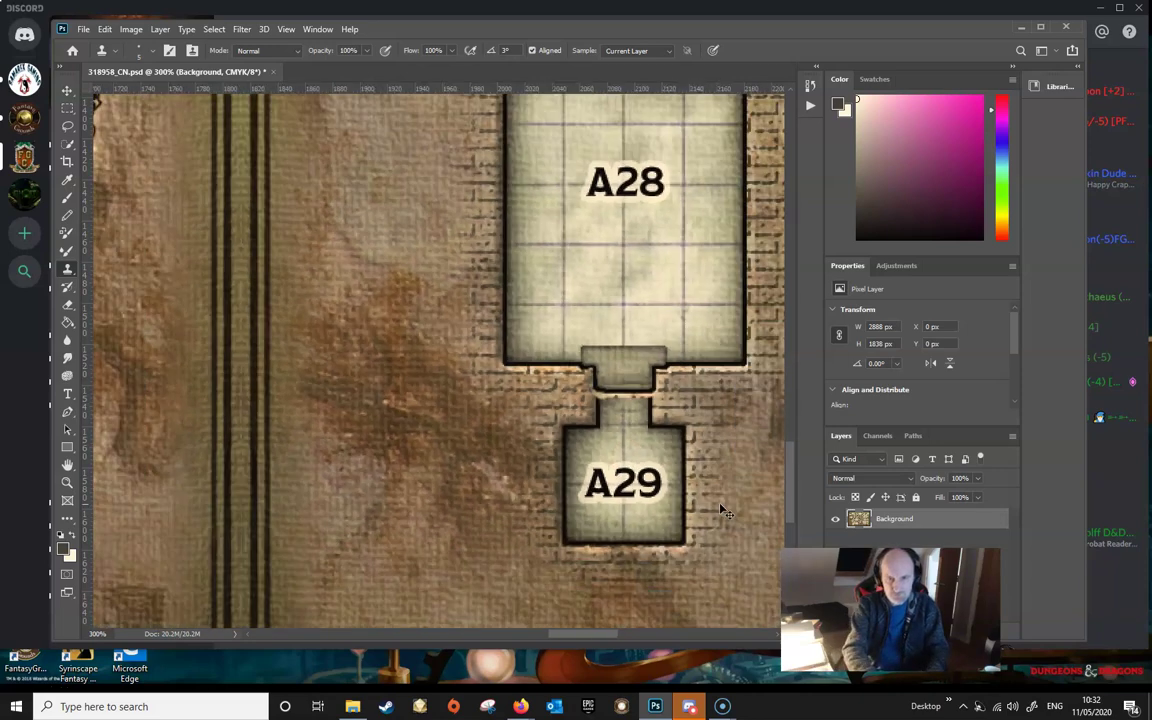
pyautogui.hotkey('ctrl', '-')
pyautogui.hotkey('ctrl', '-')
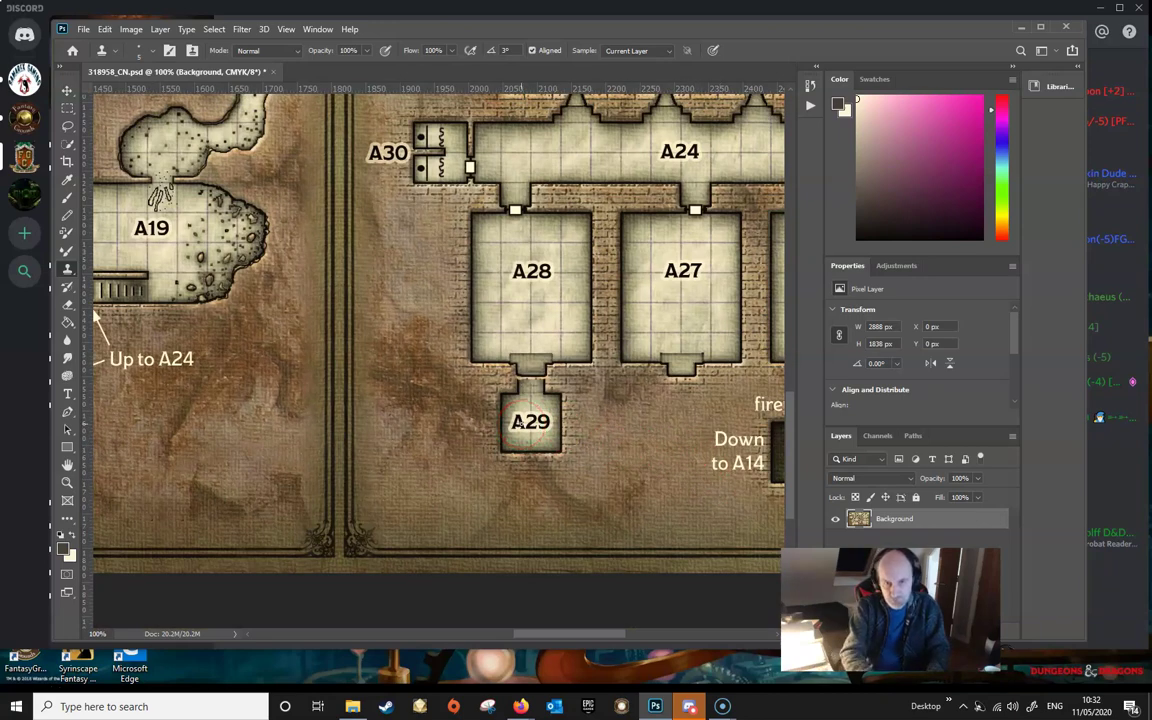
pyautogui.hotkey('ctrl', '+')
pyautogui.hotkey('ctrl', '+')
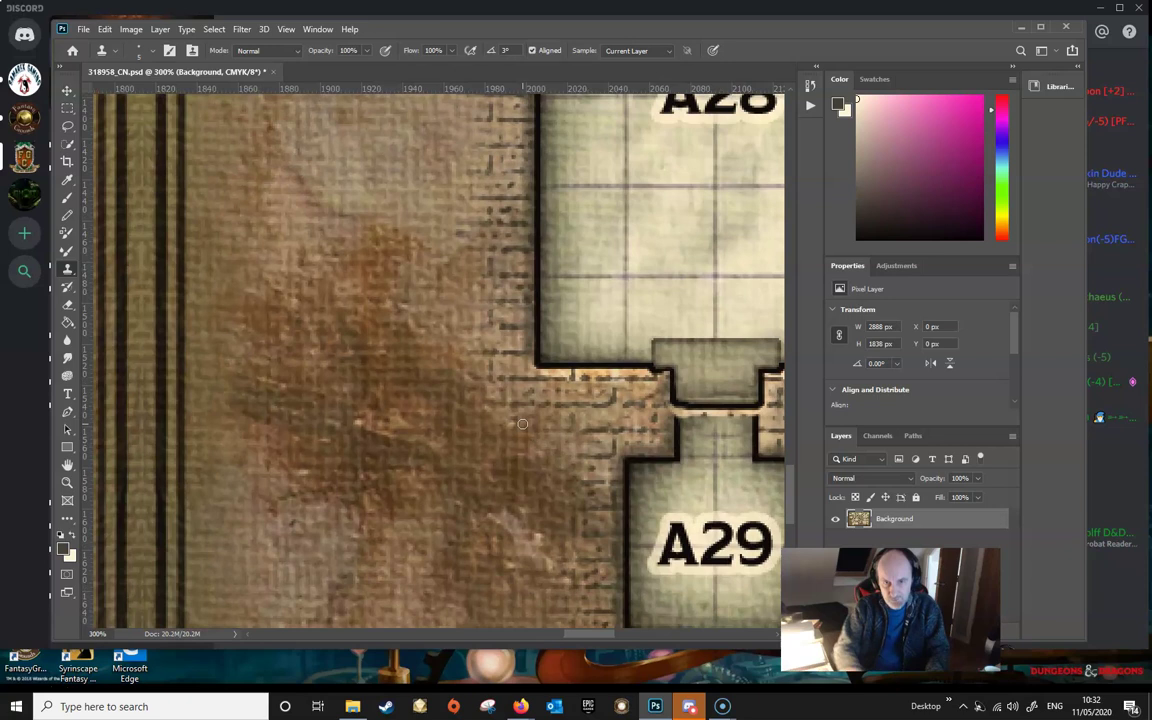
pyautogui.moveTo(594, 636); pyautogui.dragTo(605, 631)
pyautogui.click(591, 478)
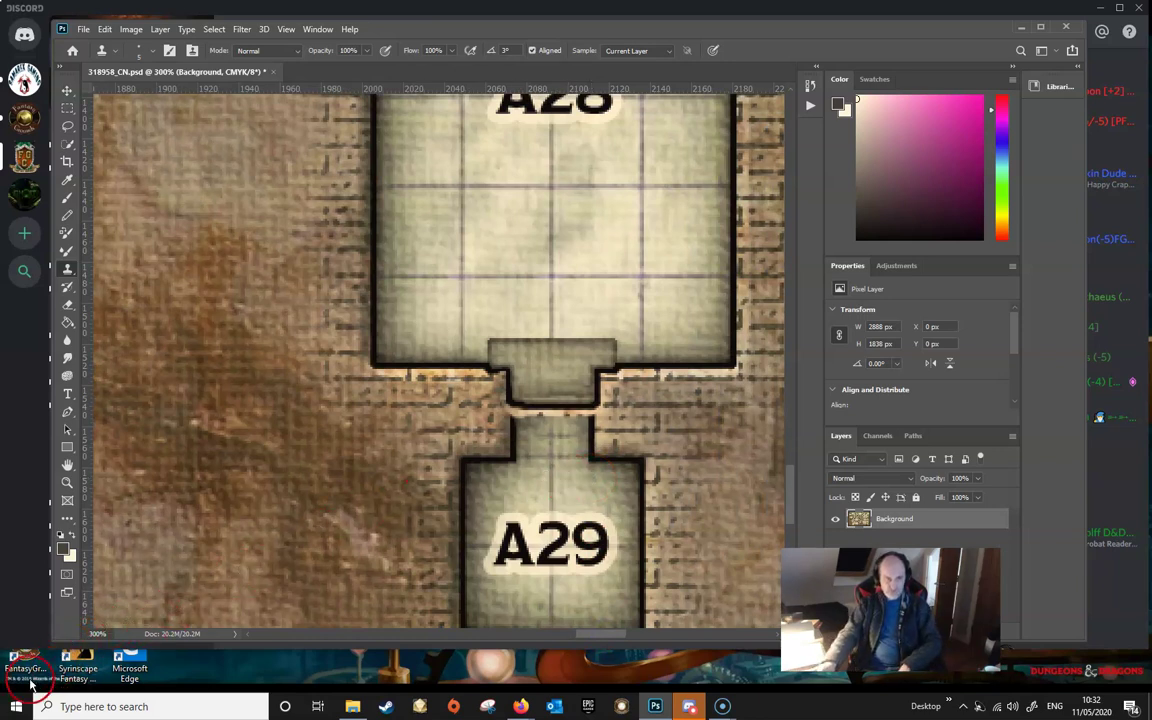
pyautogui.click(520, 545)
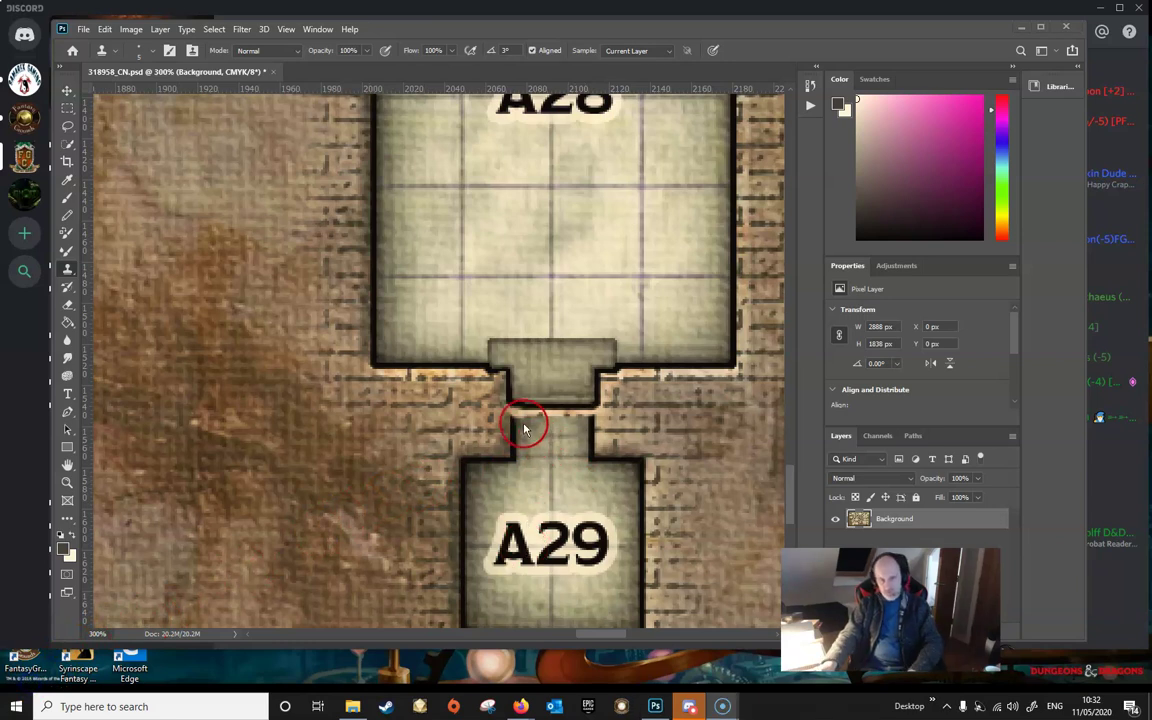
pyautogui.moveTo(524, 424)
pyautogui.mouseDown()
pyautogui.moveTo(540, 424)
pyautogui.moveTo(514, 419)
pyautogui.moveTo(558, 441)
pyautogui.moveTo(614, 352)
pyautogui.mouseUp()
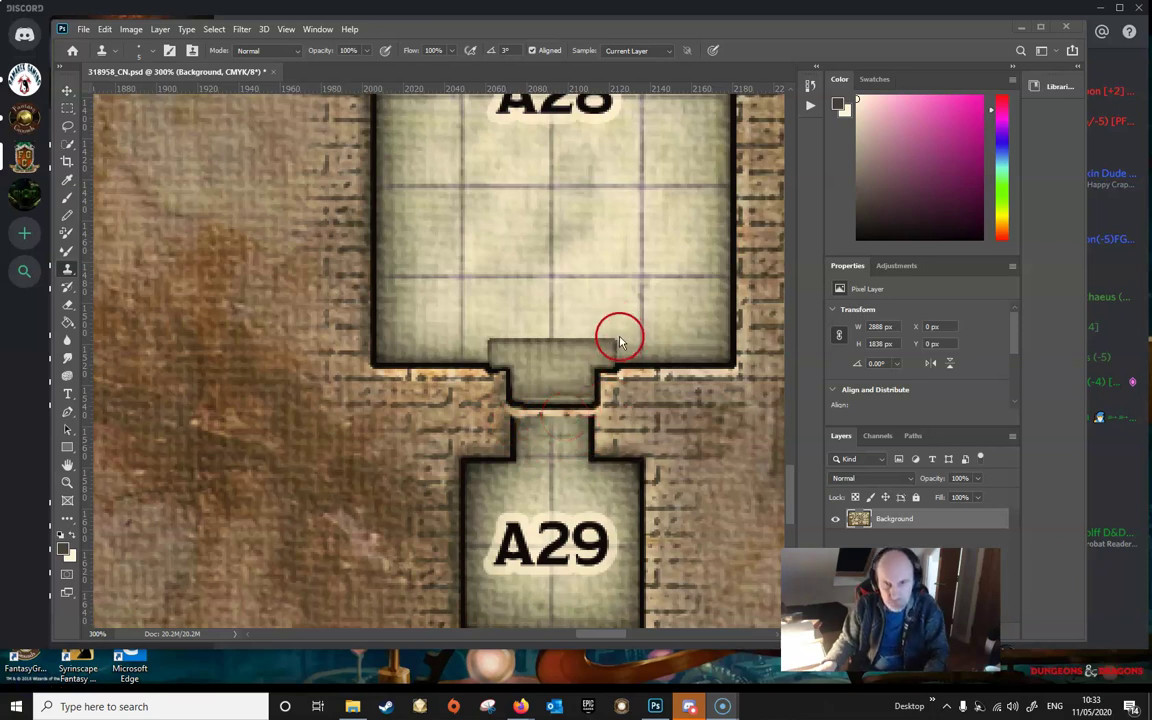
# Compare the straight upper wall of room A28 with the open end of A29's passage as a possible clone source.
pyautogui.scroll(5, 619, 342)
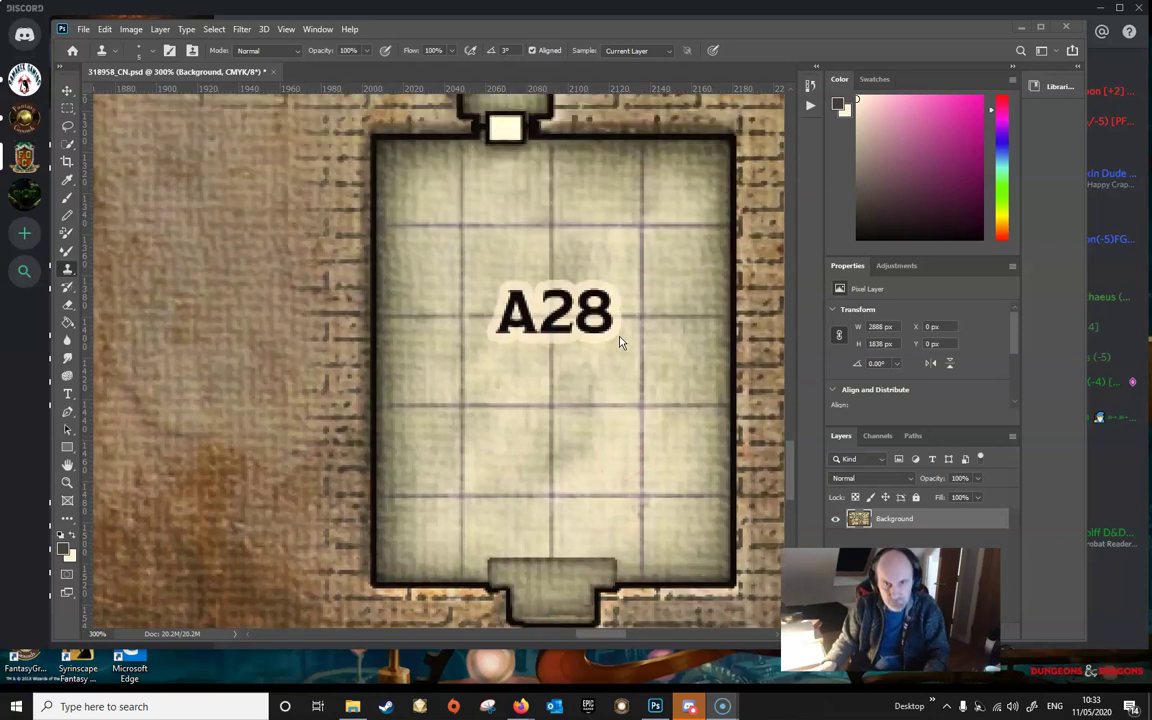
pyautogui.scroll(3, 619, 342)
pyautogui.scroll(-4, 619, 342)
pyautogui.scroll(3, 619, 342)
pyautogui.keyDown('alt'); pyautogui.click(650, 217); pyautogui.keyUp('alt')
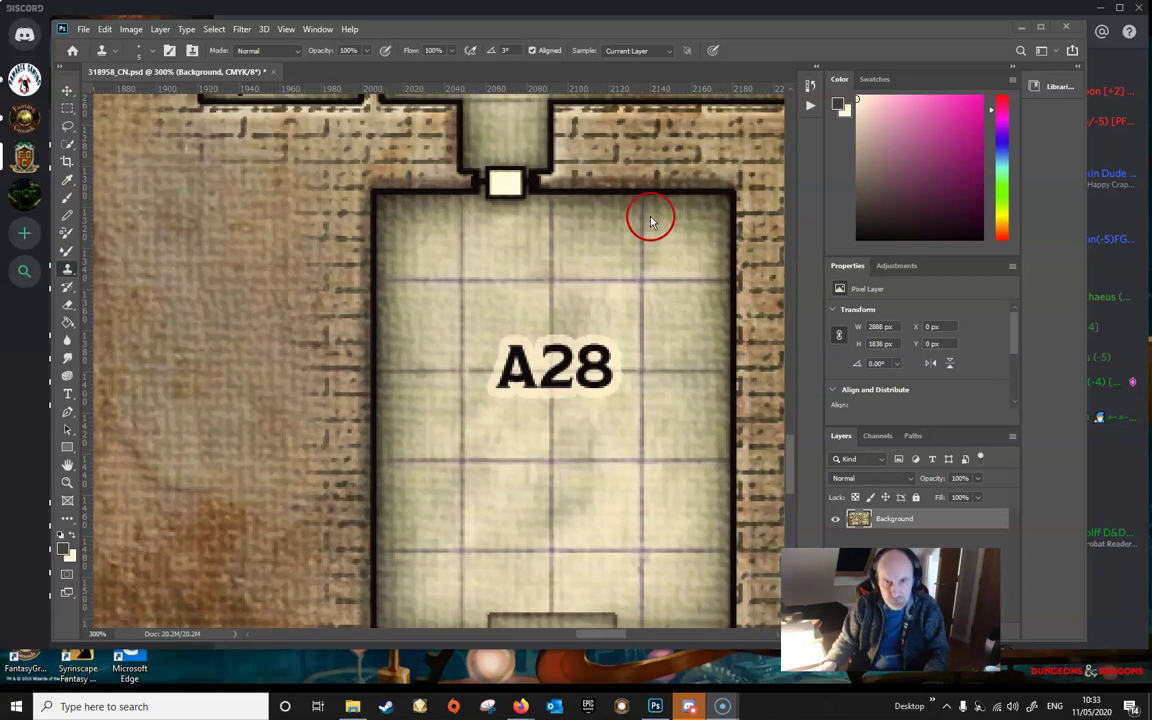
pyautogui.scroll(-5, 561, 507)
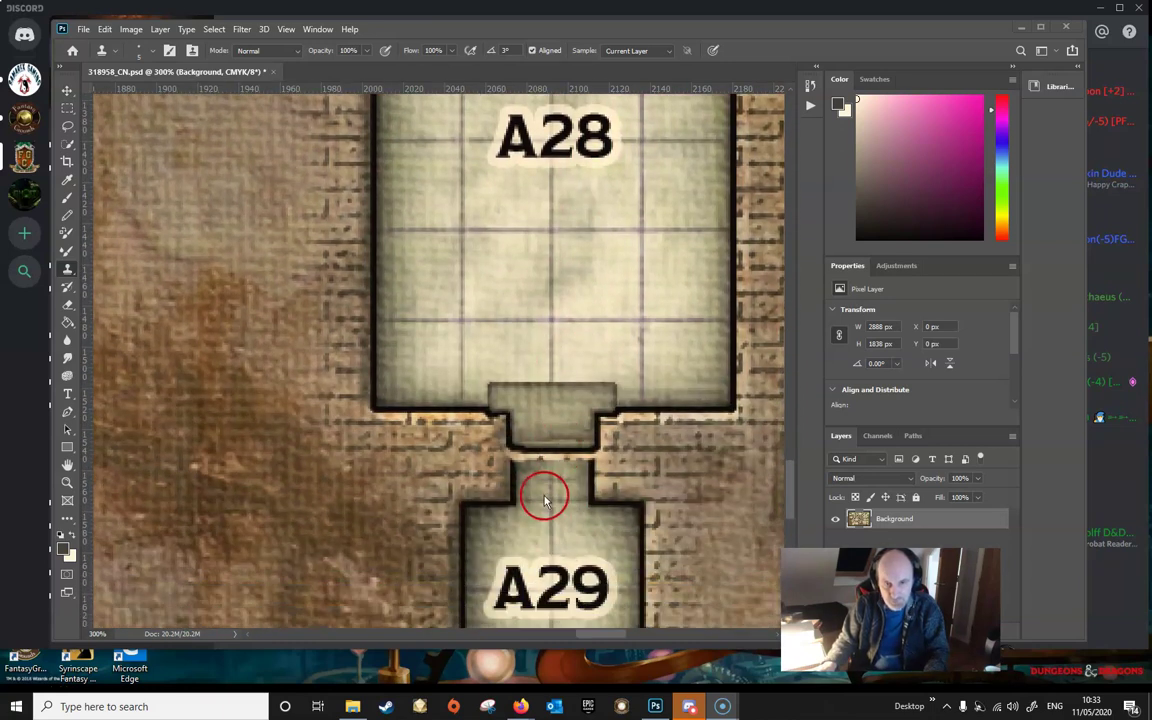
pyautogui.moveTo(545, 500)
pyautogui.mouseDown()
pyautogui.moveTo(553, 458)
pyautogui.moveTo(555, 543)
pyautogui.mouseUp()
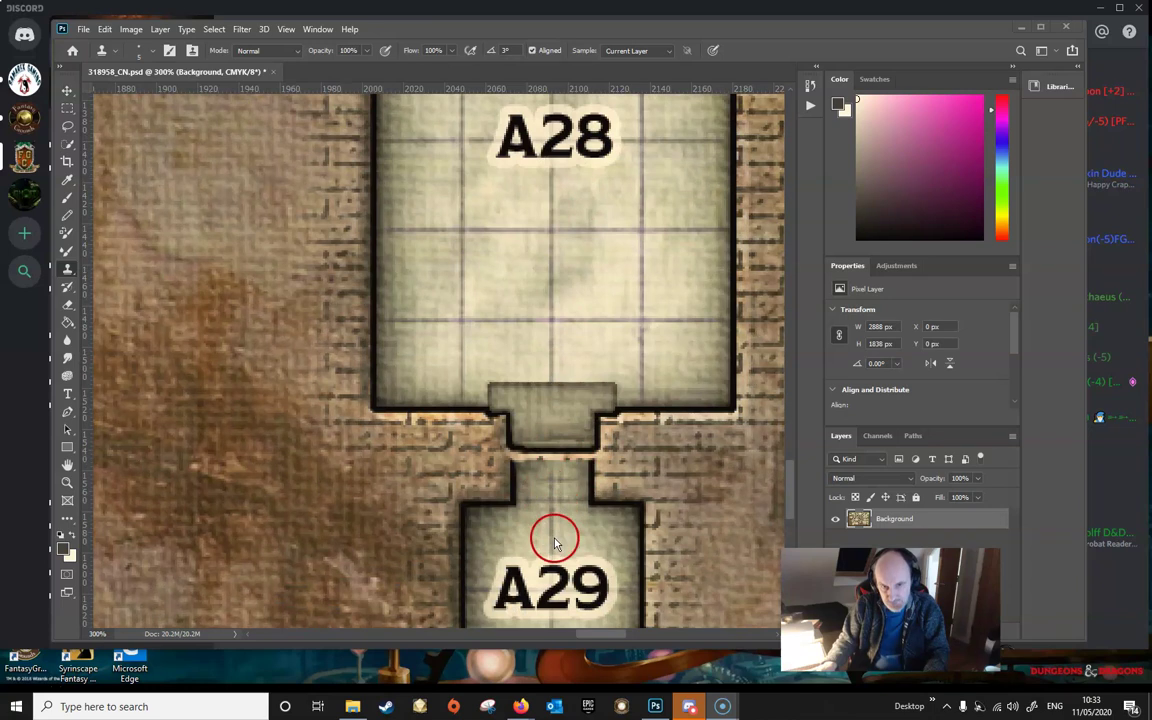
# Sample room A28's straight upper wall and clone it across the open top of A29's passage.
pyautogui.scroll(4, 591, 288)
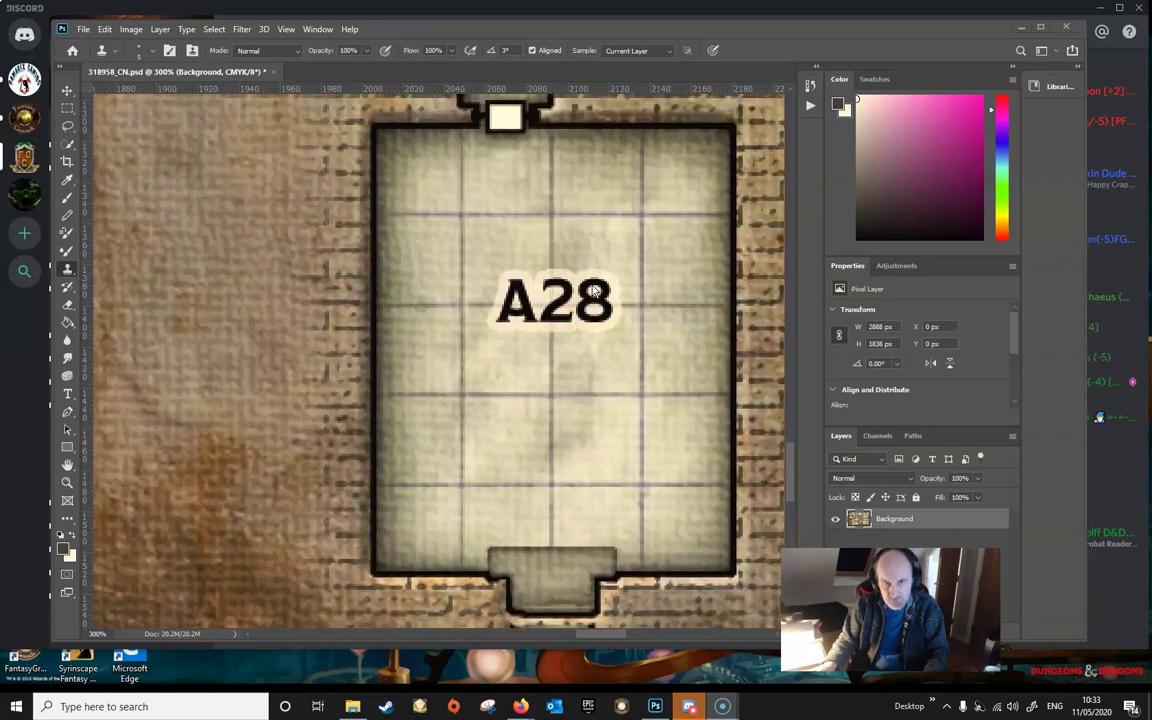
pyautogui.scroll(2, 610, 255)
pyautogui.keyDown('alt'); pyautogui.click(643, 211); pyautogui.keyUp('alt')
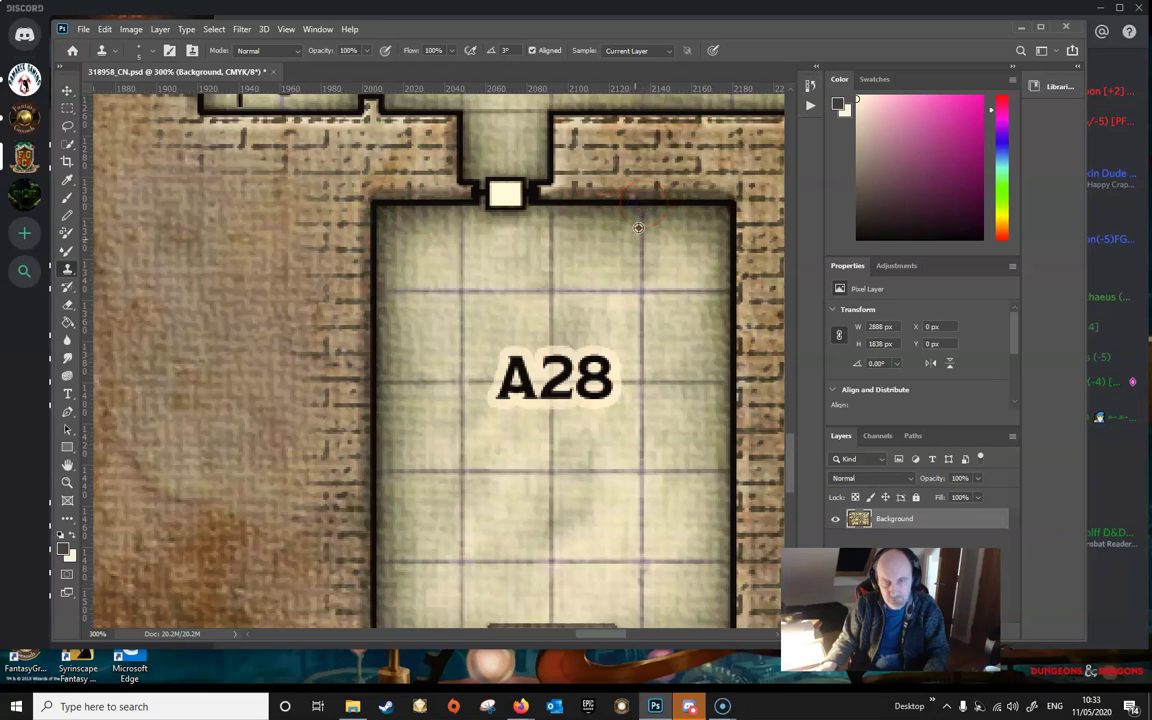
pyautogui.scroll(-10, 571, 445)
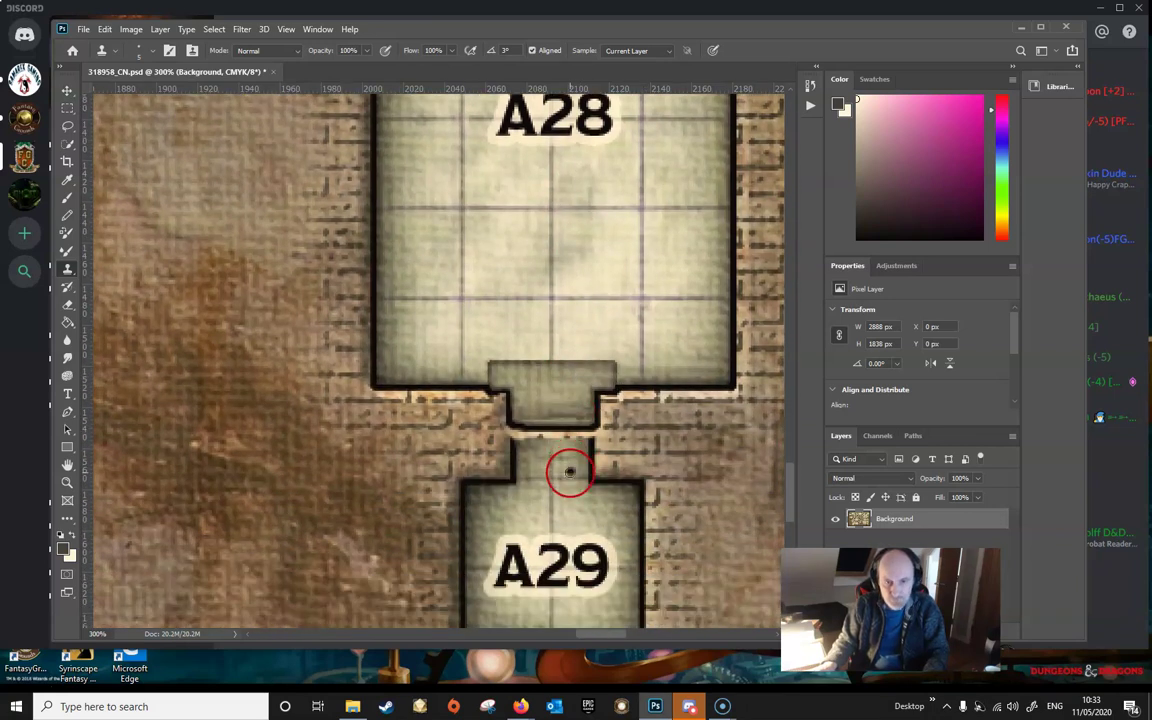
pyautogui.scroll(-1, 566, 445)
pyautogui.scroll(1, 565, 429)
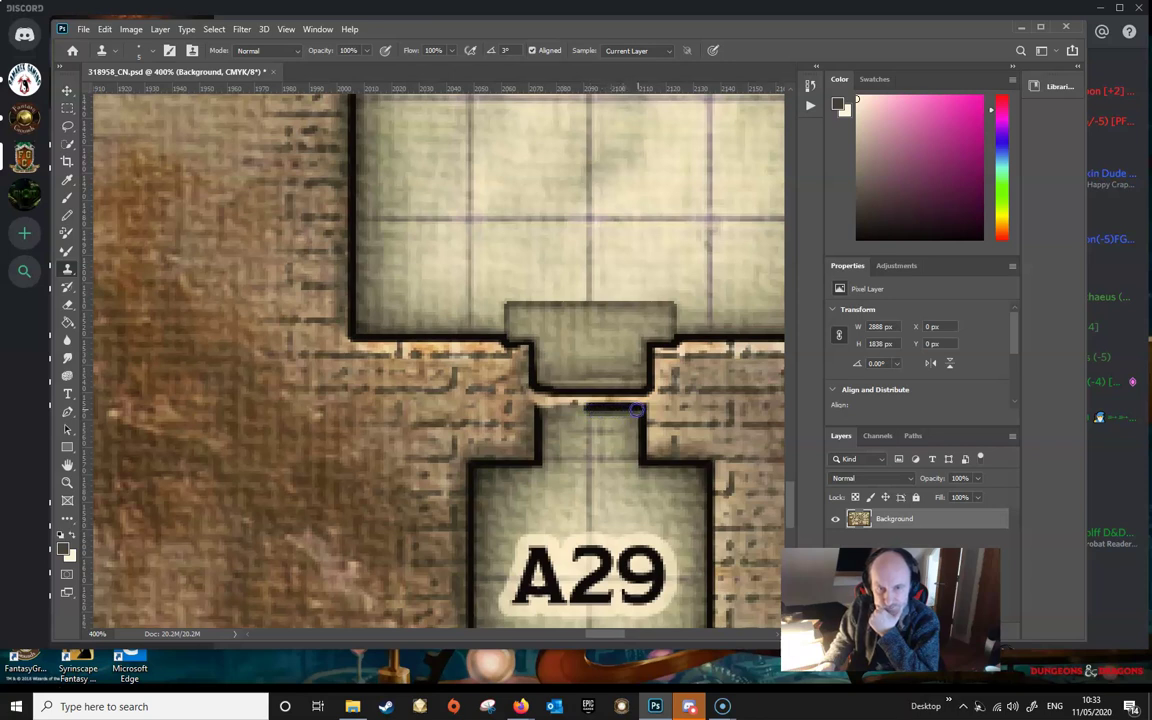
pyautogui.moveTo(600, 411); pyautogui.dragTo(573, 410)
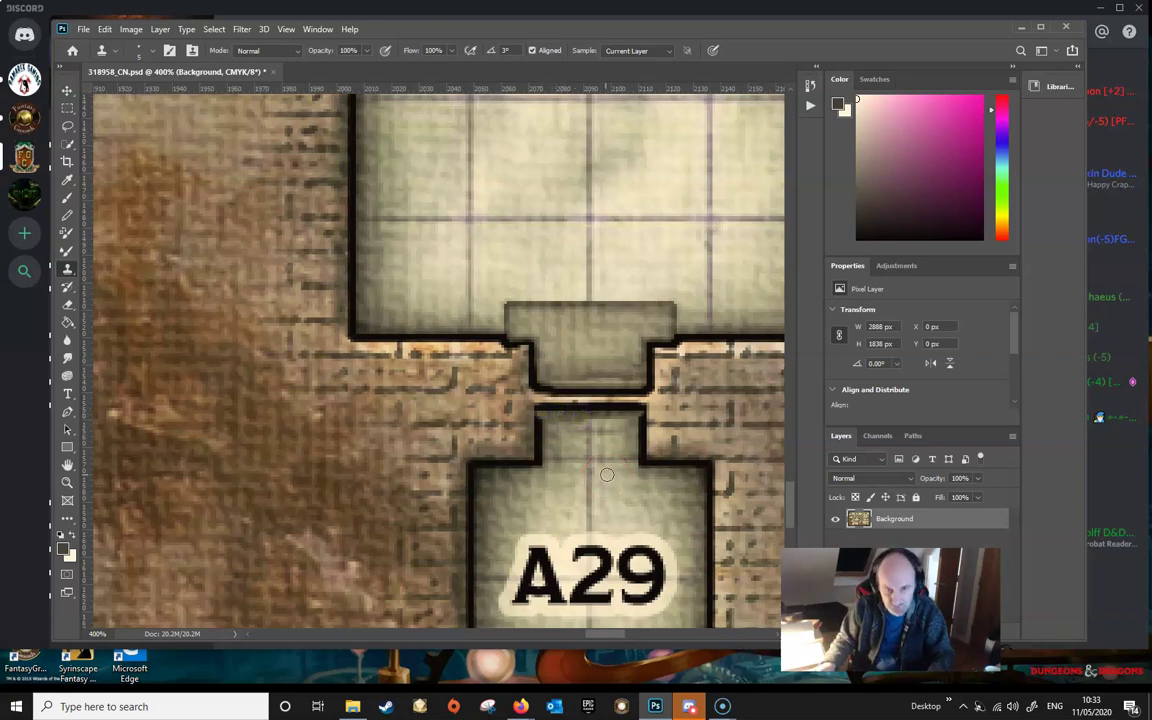
# Touch up both upper corners of A29's passage with the Clone Stamp and check the repair at 100% zoom.
pyautogui.moveTo(542, 456)
pyautogui.mouseDown()
pyautogui.moveTo(540, 411)
pyautogui.moveTo(589, 465)
pyautogui.moveTo(640, 465)
pyautogui.moveTo(641, 411)
pyautogui.mouseUp()
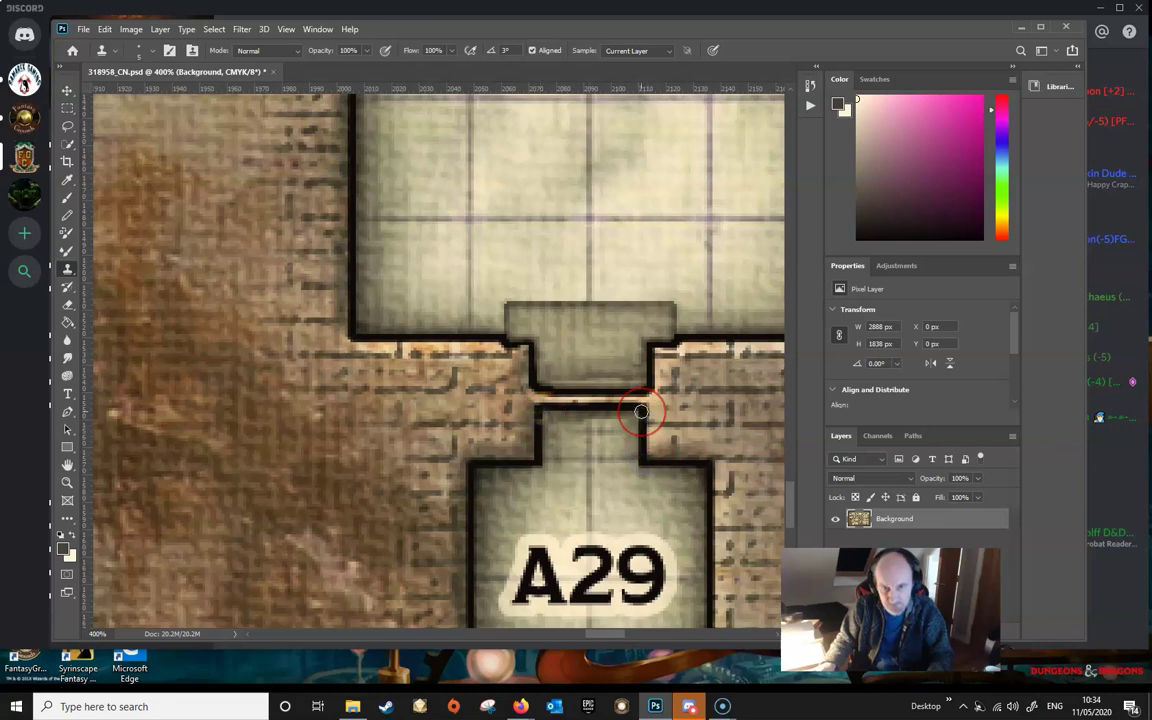
pyautogui.click(600, 496)
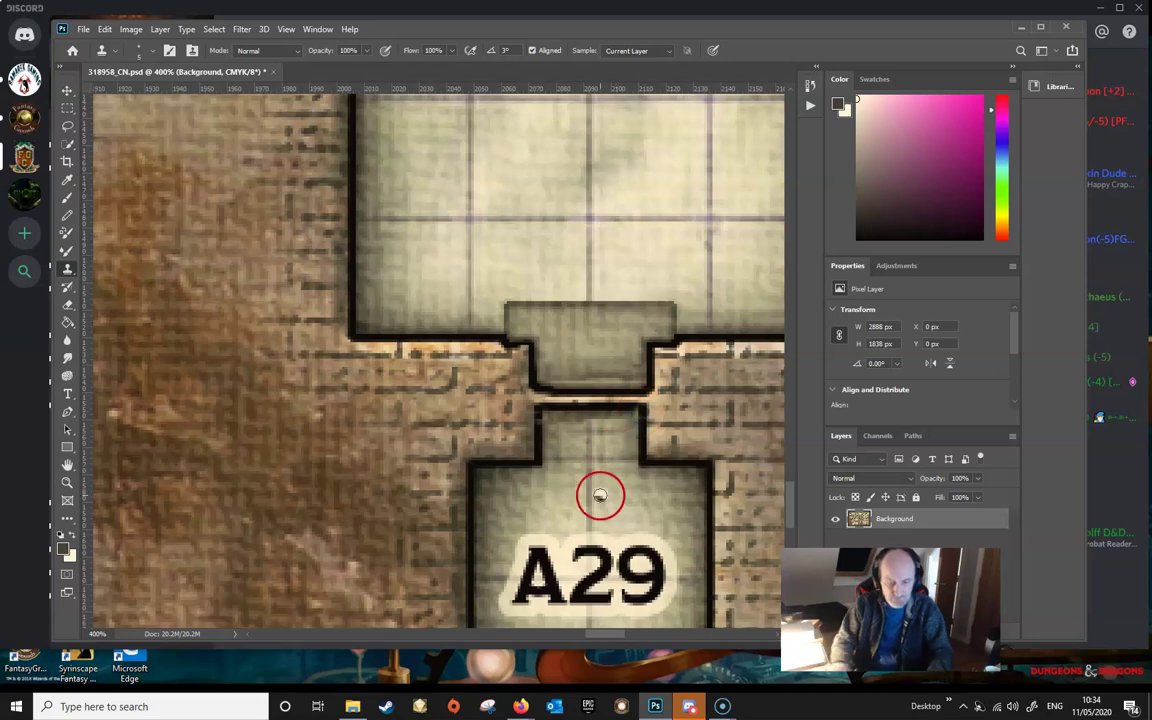
pyautogui.hotkey('ctrl', '1')
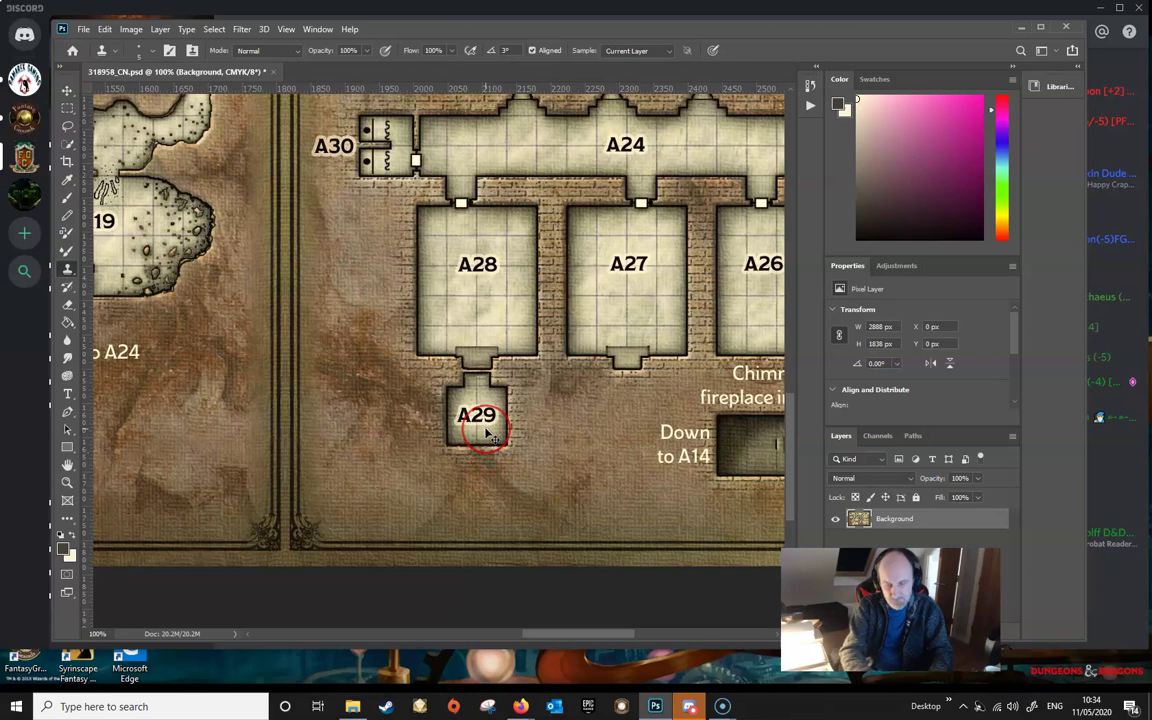
# Compare the repaired alcove and passage between A28 and A29 with the alcove below room A27 at 200% zoom.
pyautogui.hotkey('ctrl', '+')
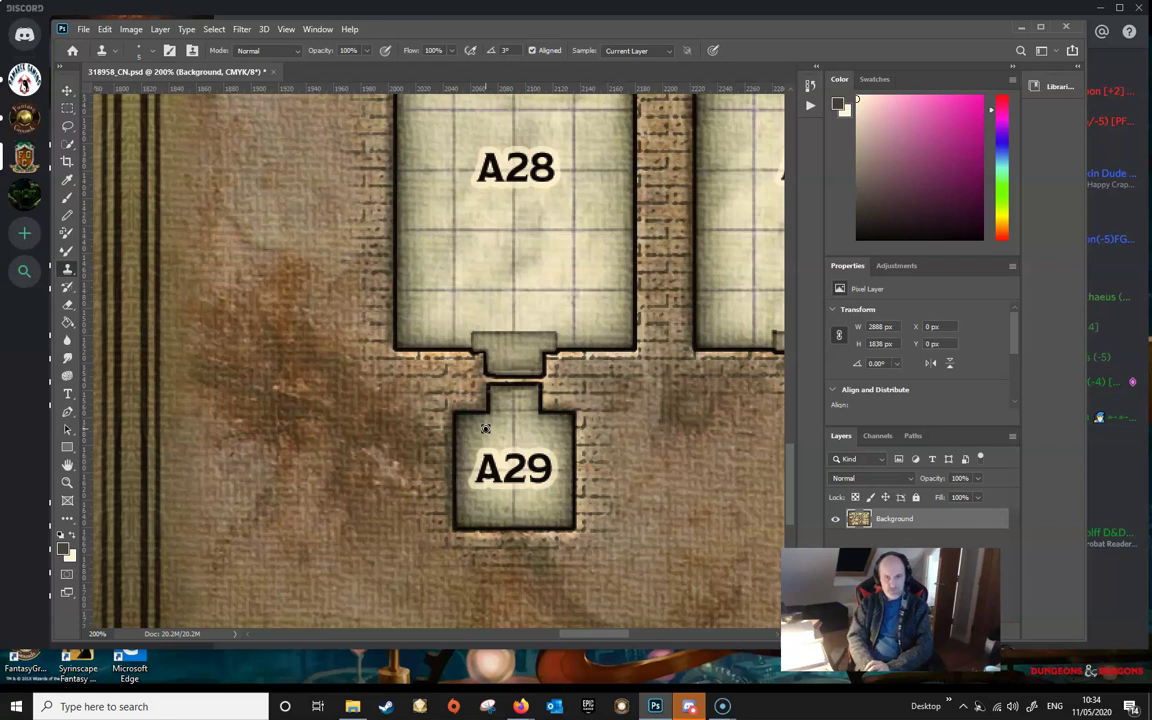
pyautogui.keyDown('alt'); pyautogui.click(507, 437); pyautogui.keyUp('alt')
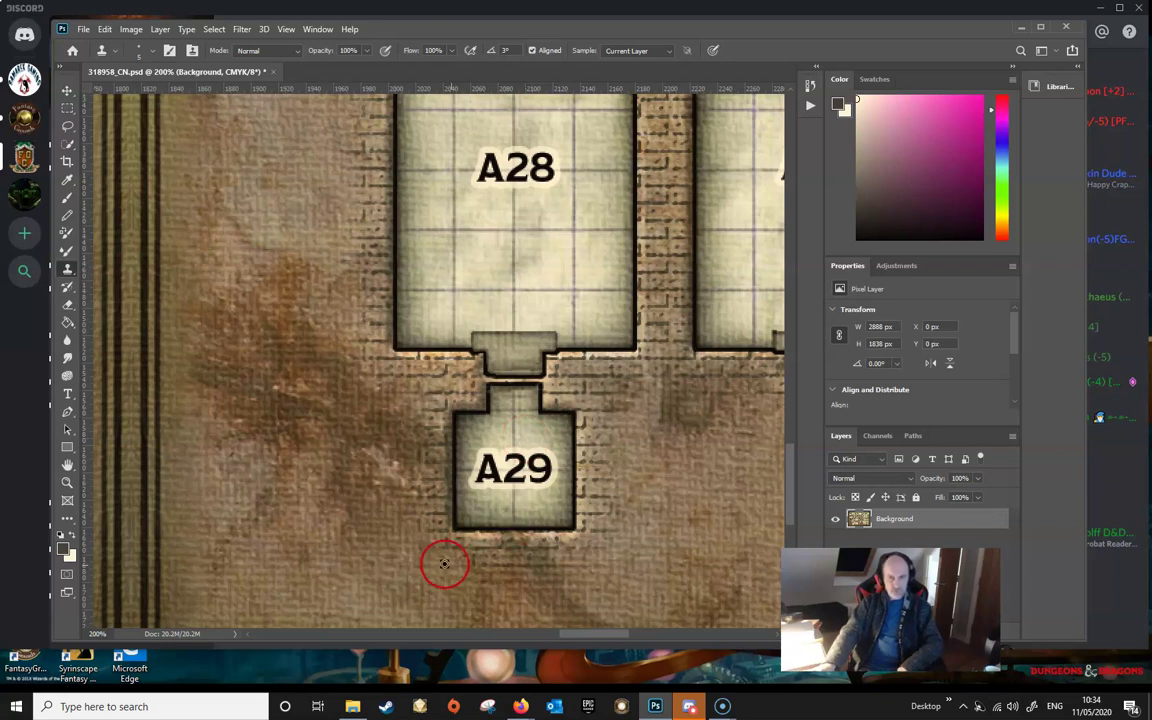
pyautogui.click(600, 634)
pyautogui.moveTo(600, 634); pyautogui.dragTo(617, 641)
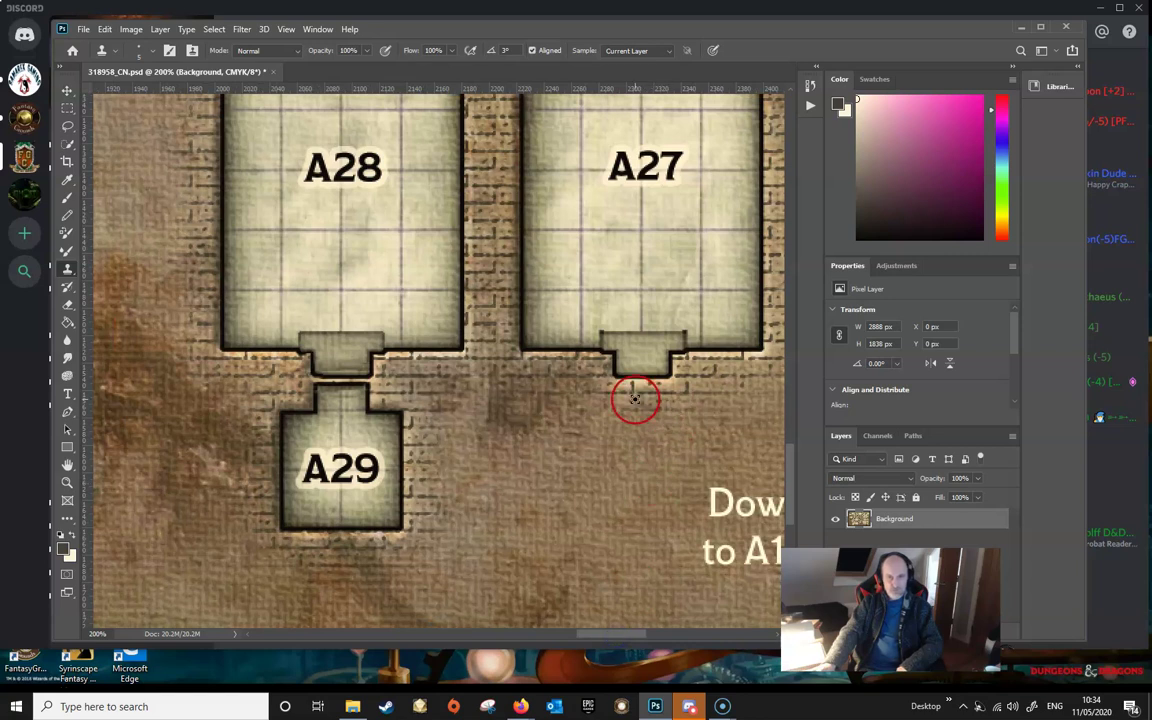
pyautogui.keyDown('alt'); pyautogui.click(373, 390); pyautogui.keyUp('alt')
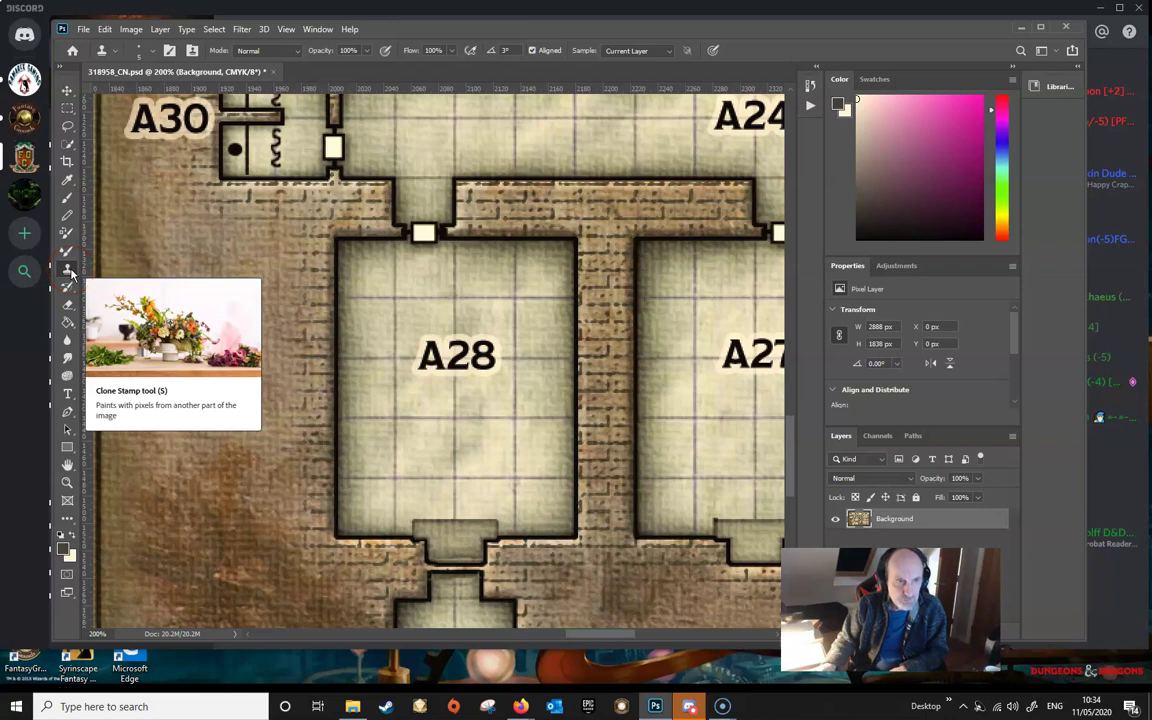
# Draw a freehand Lasso selection around the A28 room label, enclosing some of the surrounding floor.
pyautogui.click(67, 130)
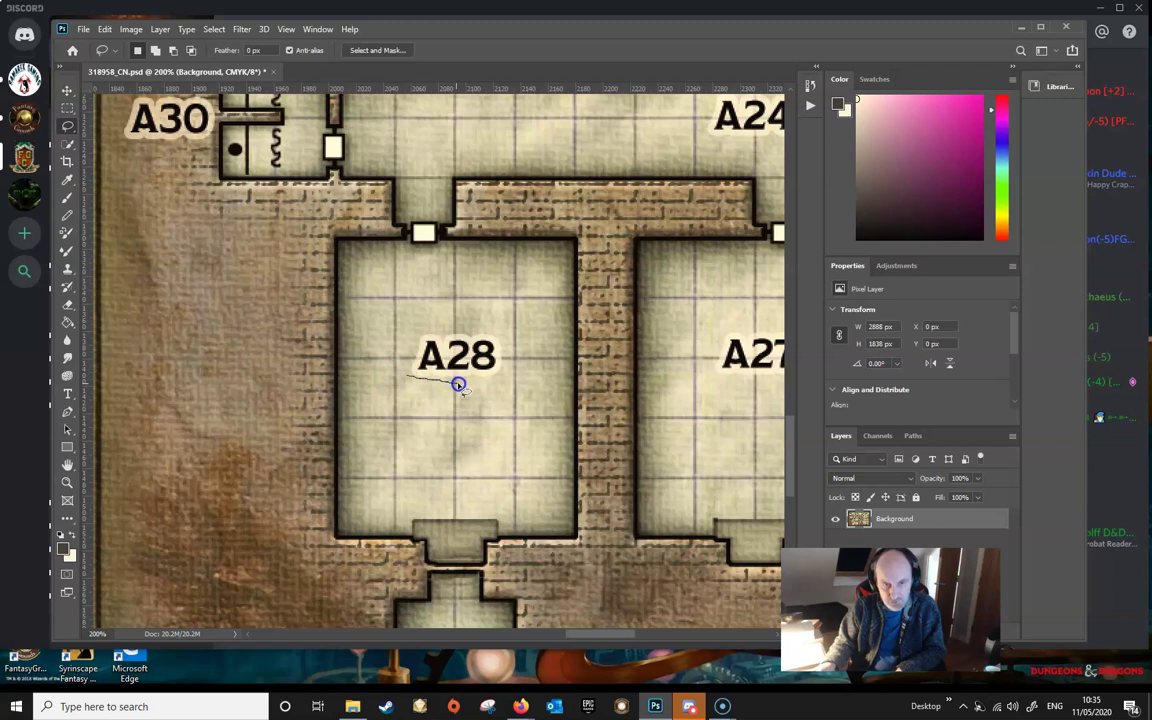
pyautogui.moveTo(458, 384)
pyautogui.mouseDown()
pyautogui.moveTo(508, 368)
pyautogui.moveTo(506, 333)
pyautogui.moveTo(431, 320)
pyautogui.mouseUp()
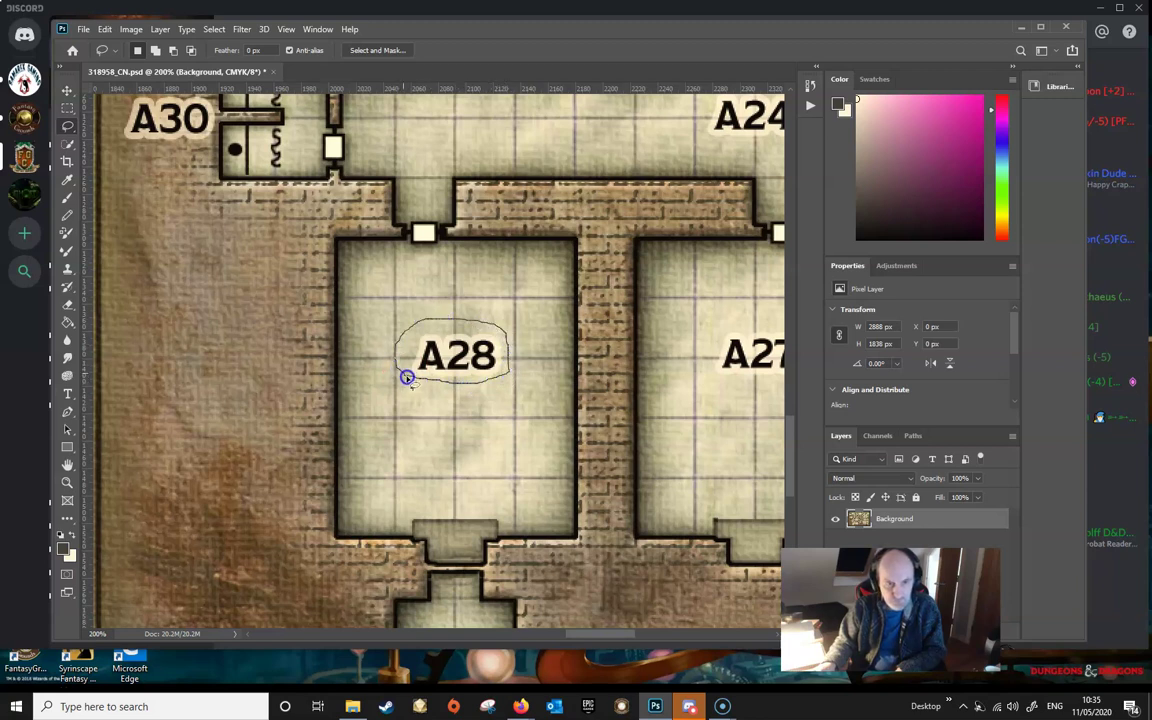
pyautogui.moveTo(411, 379); pyautogui.dragTo(415, 381)
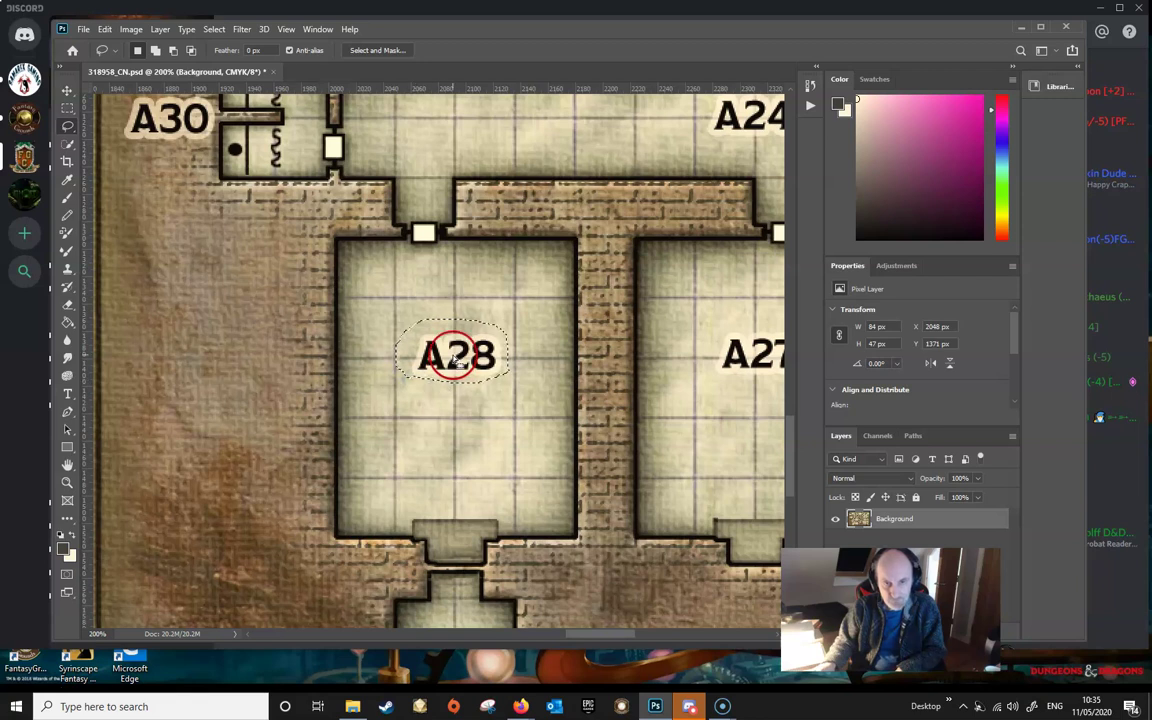
# Try to fill the selected A28 label using Content-Aware contents with Color Adaptation, Normal mode and 100% opacity.
pyautogui.rightClick(455, 358)
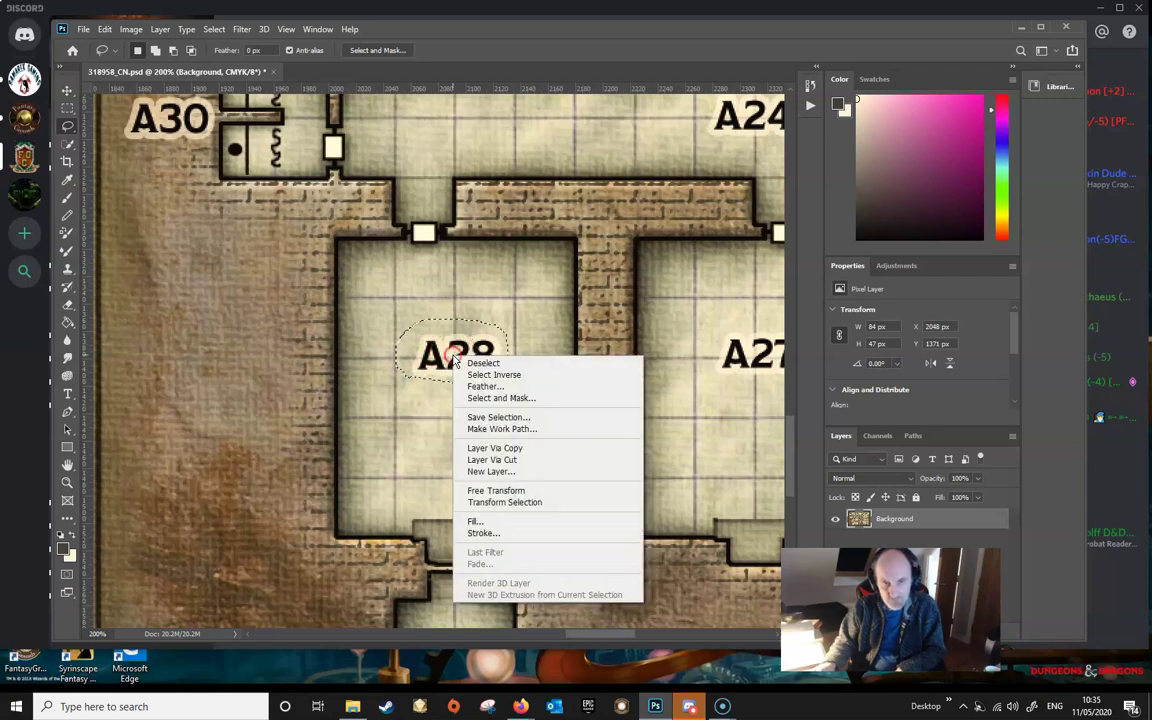
pyautogui.click(491, 523)
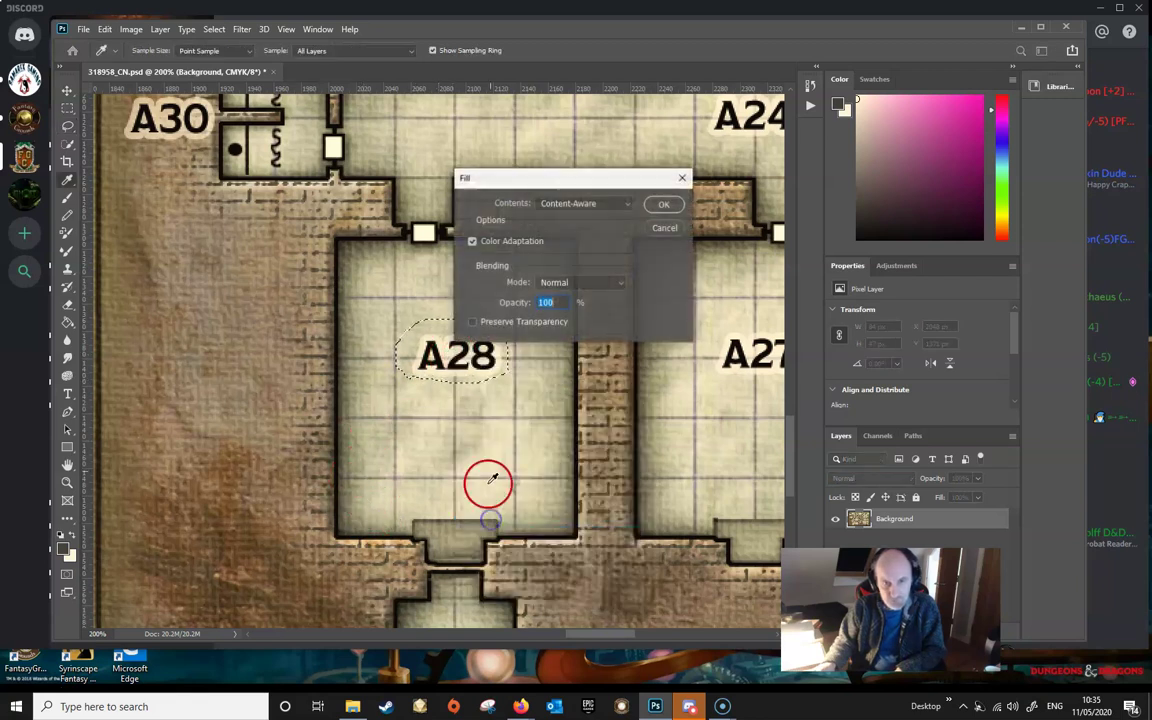
pyautogui.click(662, 205)
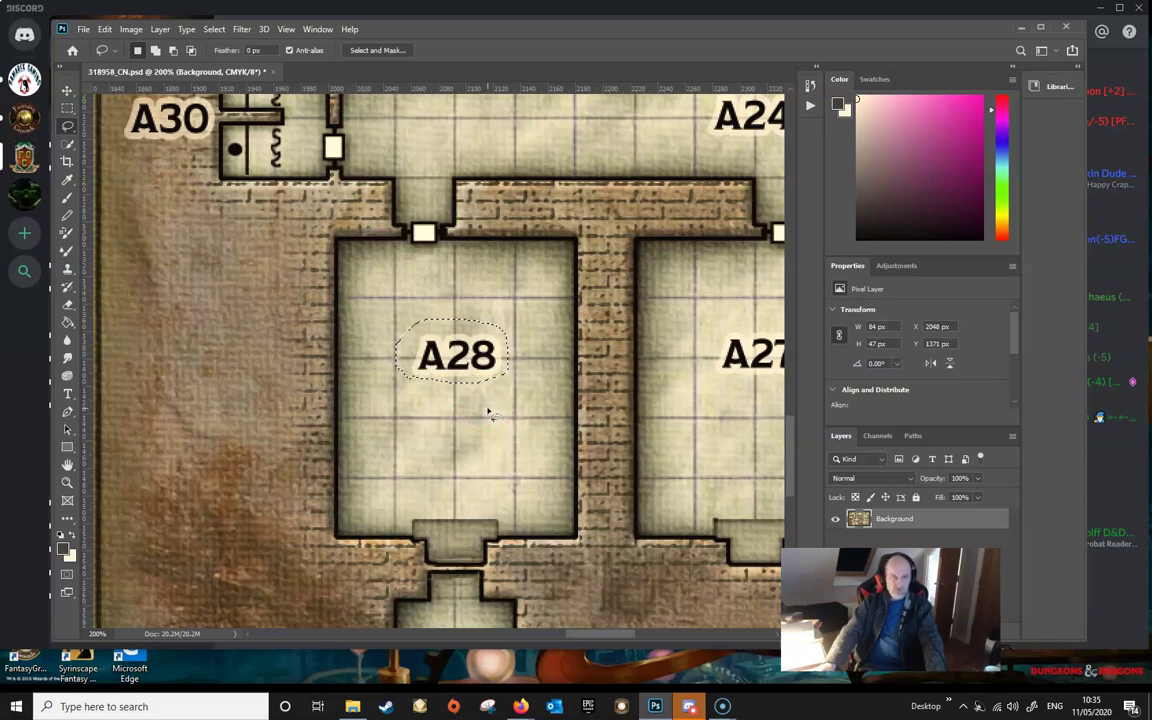
# Set up the Clone Stamp with a soft round brush of 14 px and 0% hardness.
pyautogui.click(68, 270)
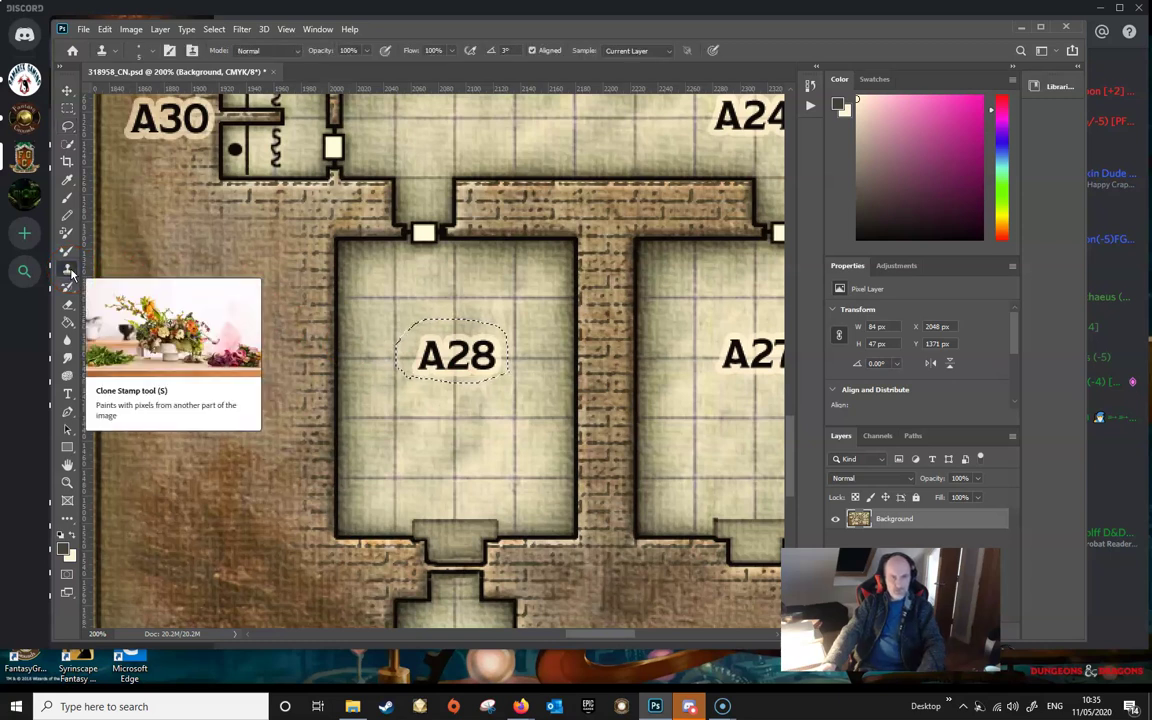
pyautogui.click(114, 52)
pyautogui.click(138, 50)
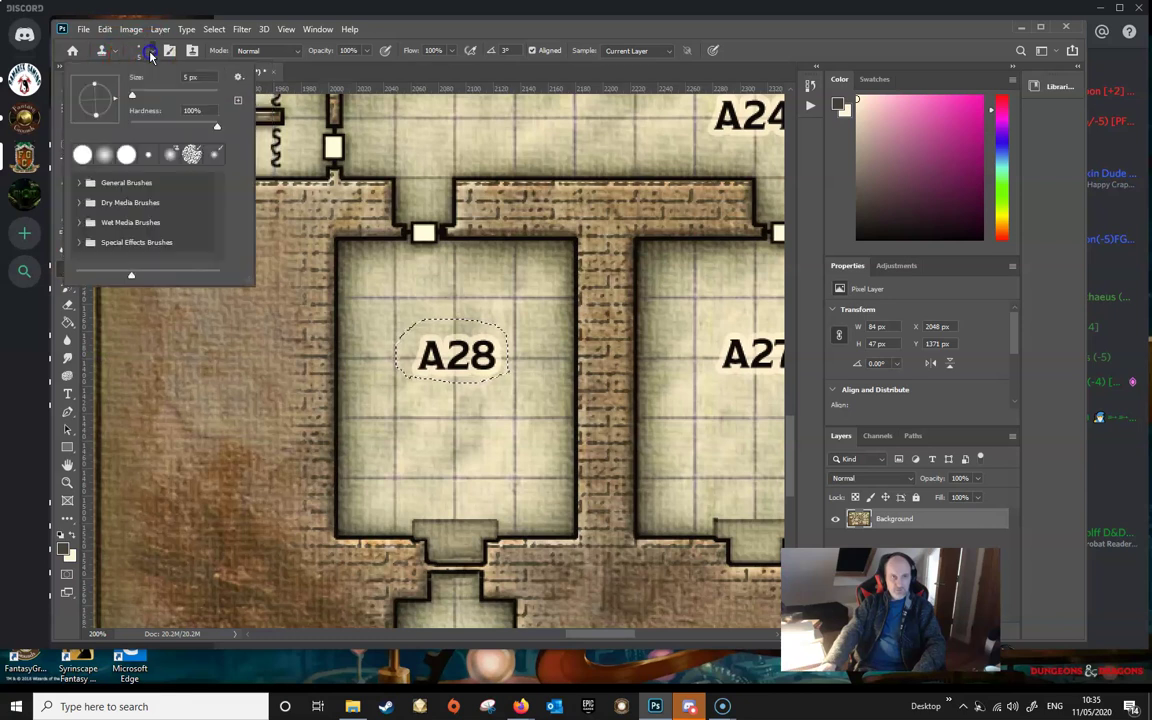
pyautogui.moveTo(135, 97); pyautogui.dragTo(138, 97)
pyautogui.click(104, 156)
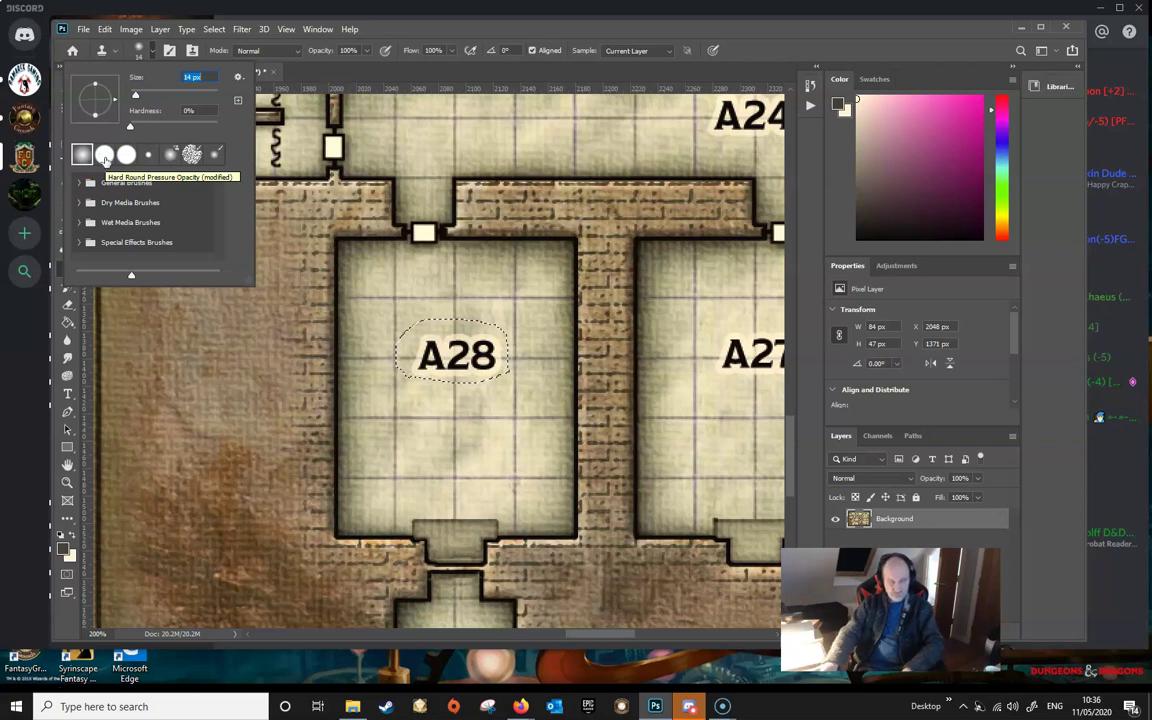
pyautogui.press('Return')
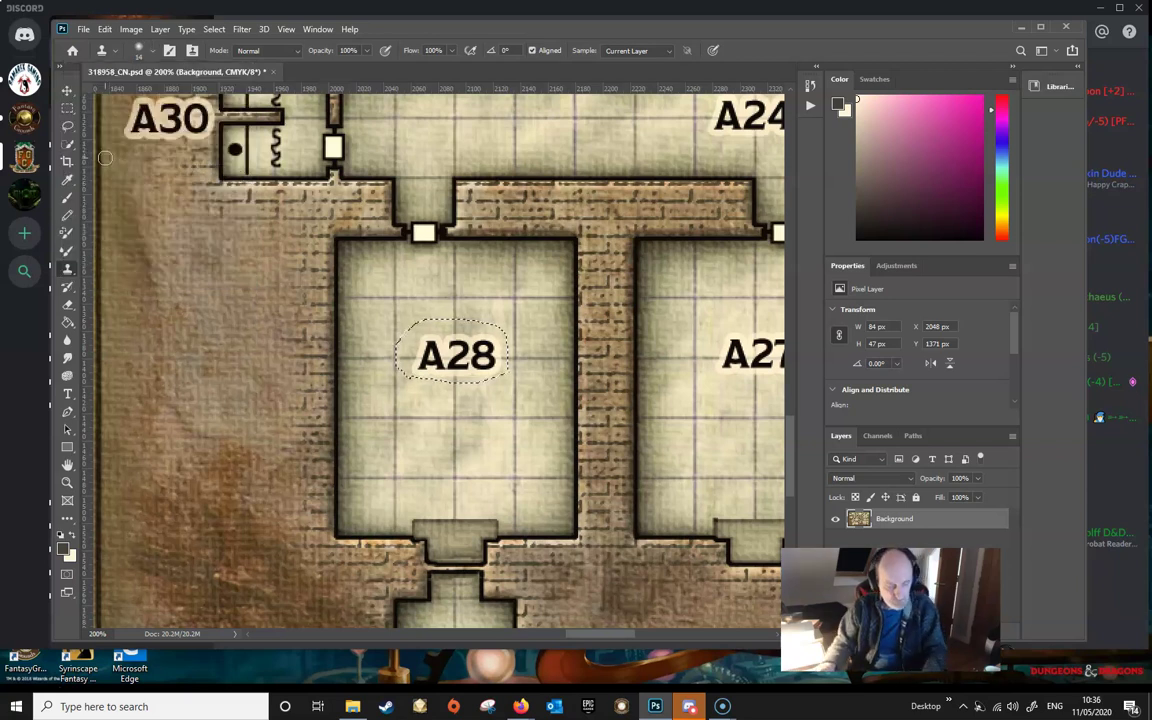
# Sample a grid intersection on the floor below the A28 label, clone clean floor over the selected label and deselect.
pyautogui.scroll(1, 544, 494)
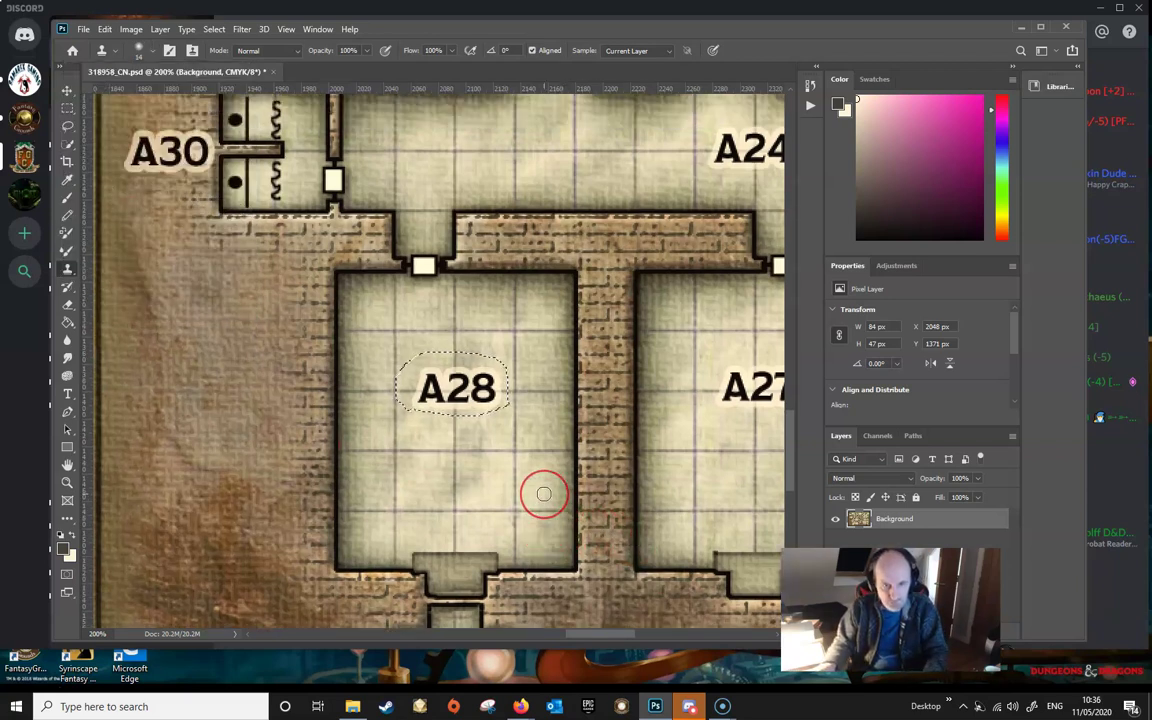
pyautogui.scroll(-1, 544, 493)
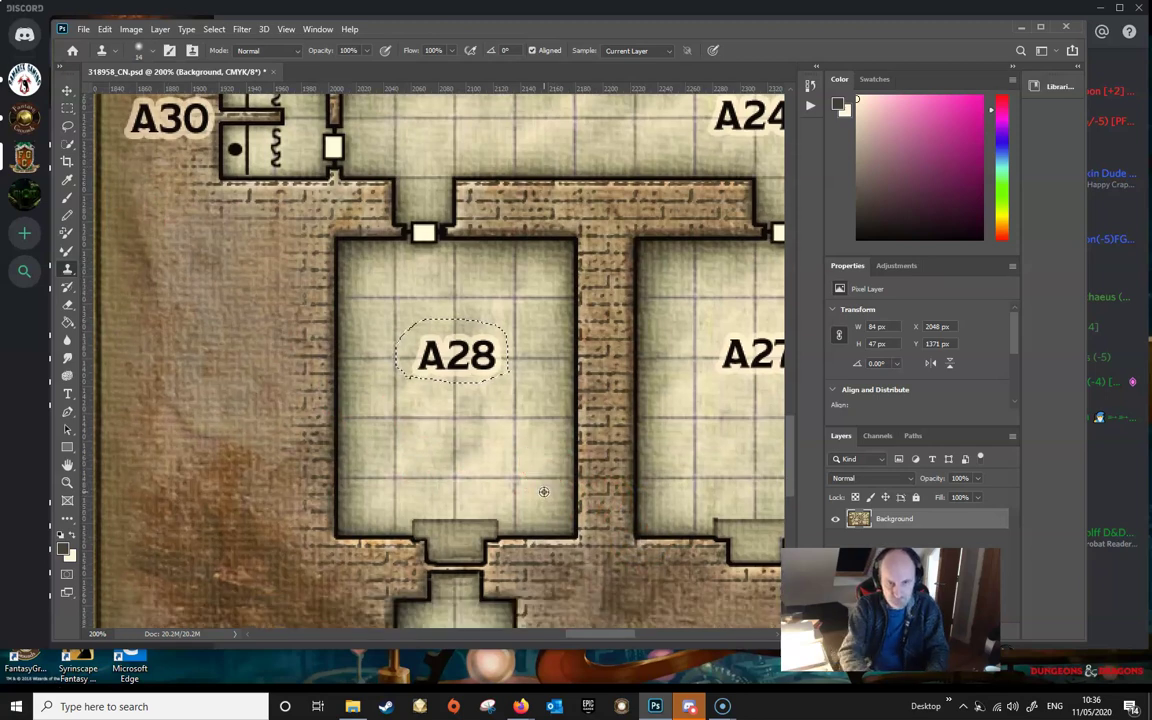
pyautogui.hotkey('ctrl', '+')
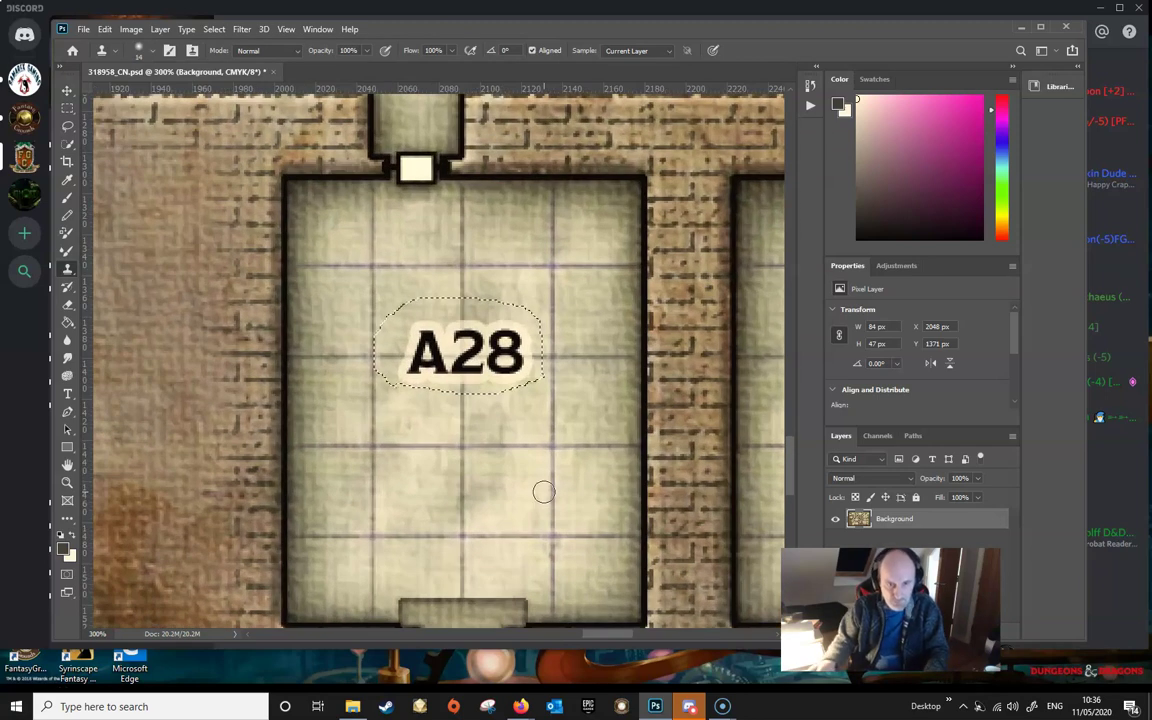
pyautogui.keyDown('alt'); pyautogui.click(560, 538); pyautogui.keyUp('alt')
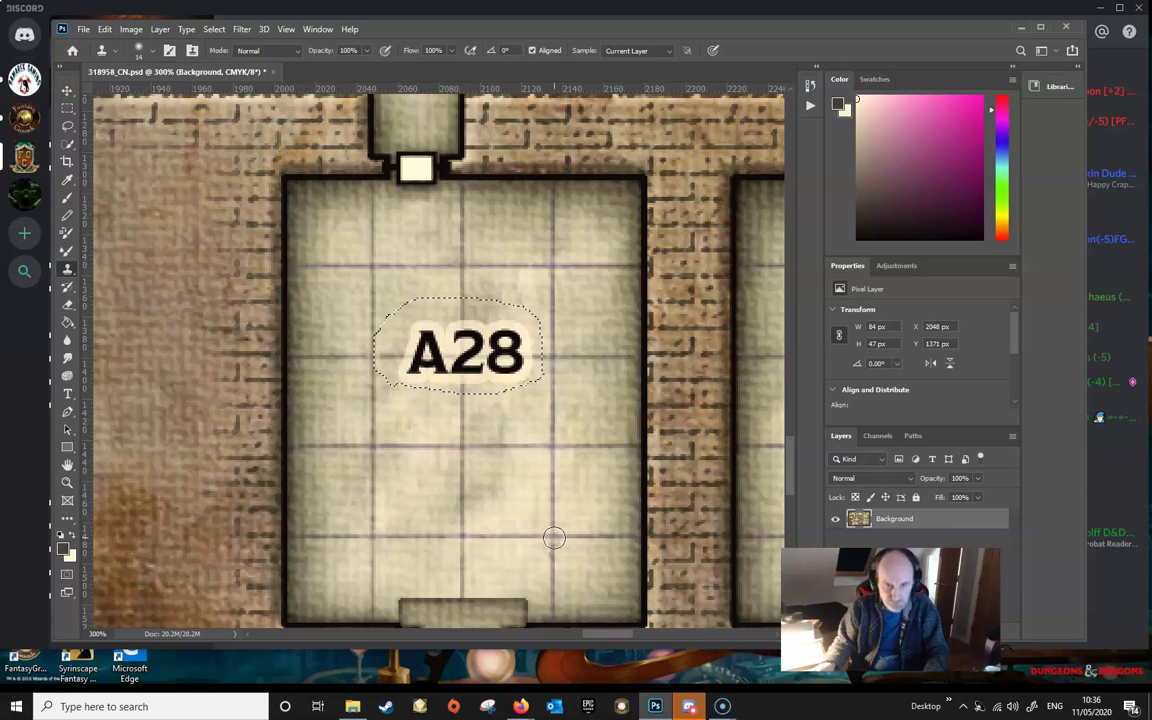
pyautogui.keyDown('alt'); pyautogui.click(554, 538); pyautogui.keyUp('alt')
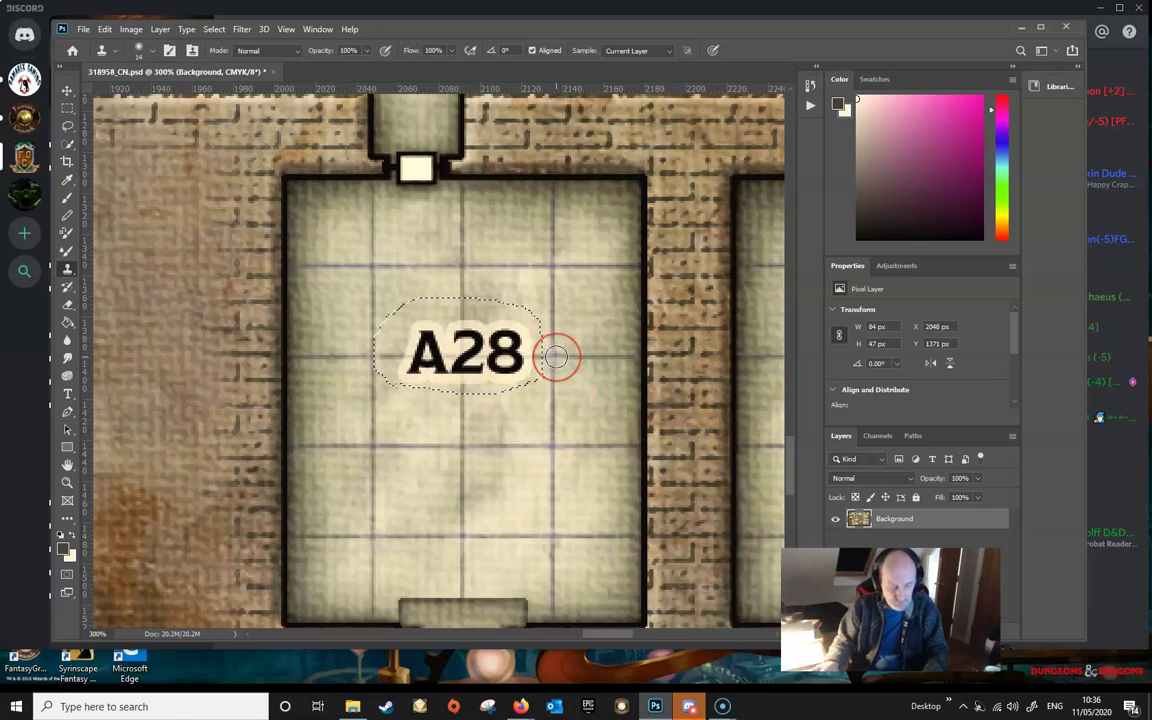
pyautogui.hotkey('ctrl', '+')
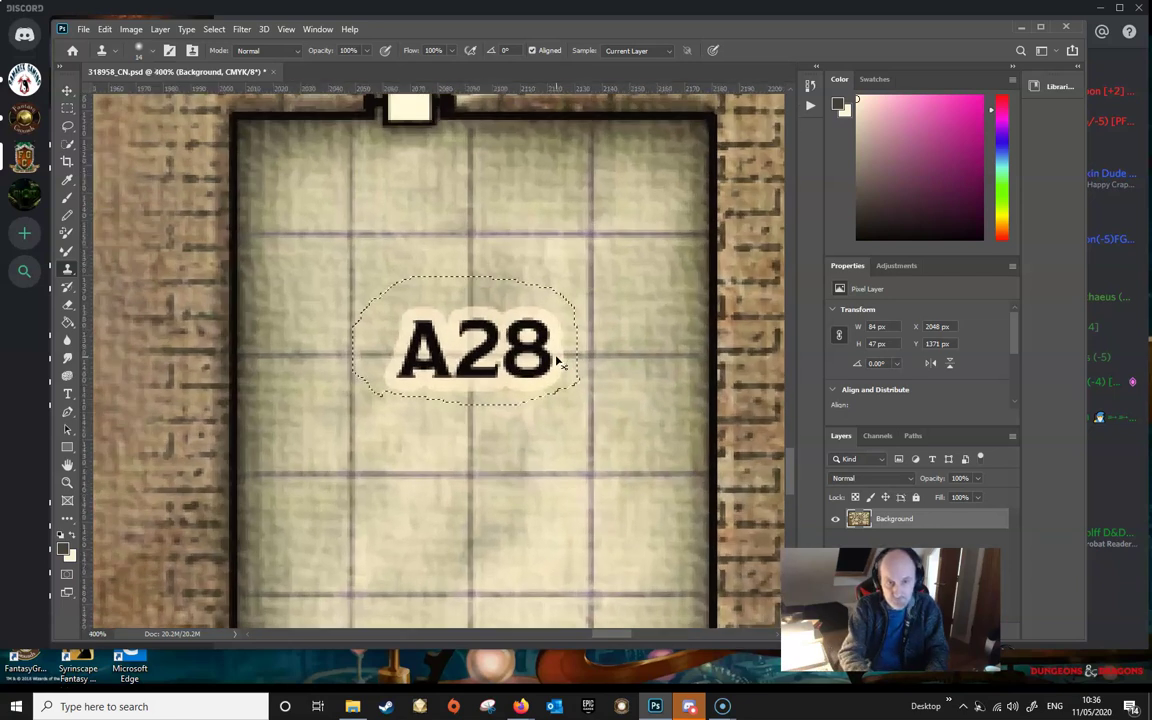
pyautogui.click(568, 362)
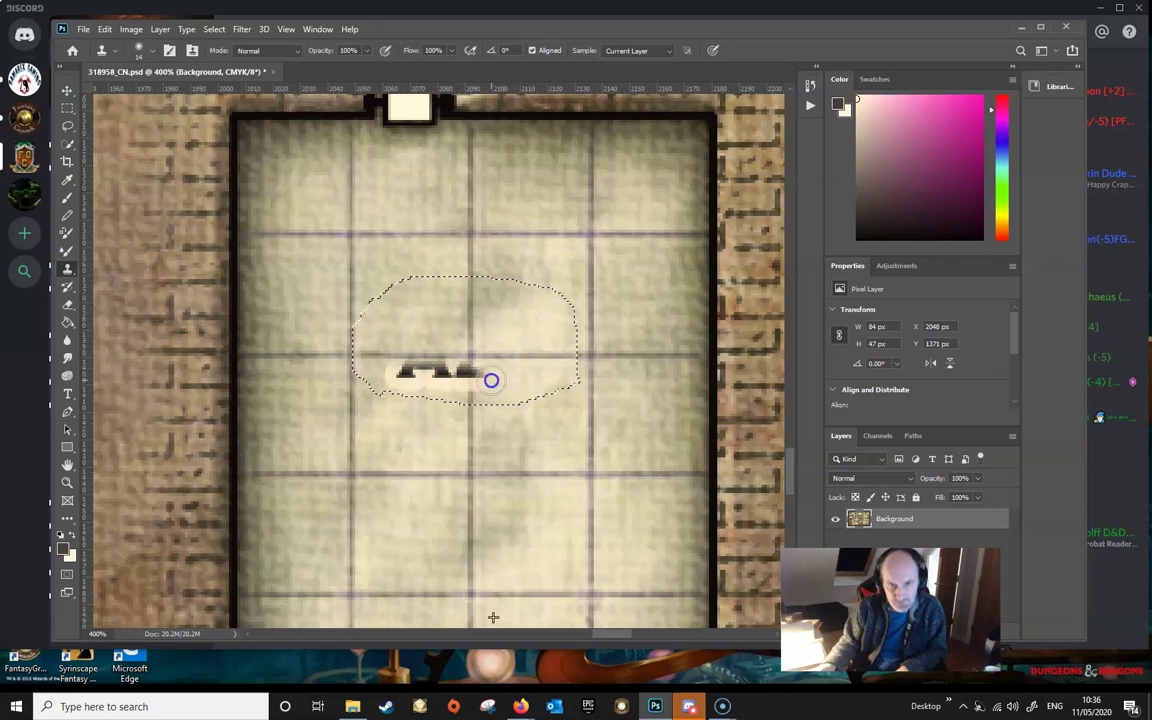
pyautogui.moveTo(489, 375)
pyautogui.mouseDown()
pyautogui.moveTo(390, 374)
pyautogui.moveTo(457, 389)
pyautogui.moveTo(433, 365)
pyautogui.moveTo(451, 344)
pyautogui.moveTo(486, 344)
pyautogui.moveTo(501, 323)
pyautogui.moveTo(520, 333)
pyautogui.moveTo(488, 359)
pyautogui.moveTo(545, 365)
pyautogui.moveTo(430, 341)
pyautogui.moveTo(479, 295)
pyautogui.moveTo(540, 307)
pyautogui.moveTo(548, 325)
pyautogui.moveTo(537, 343)
pyautogui.moveTo(485, 349)
pyautogui.moveTo(508, 353)
pyautogui.moveTo(436, 341)
pyautogui.mouseUp()
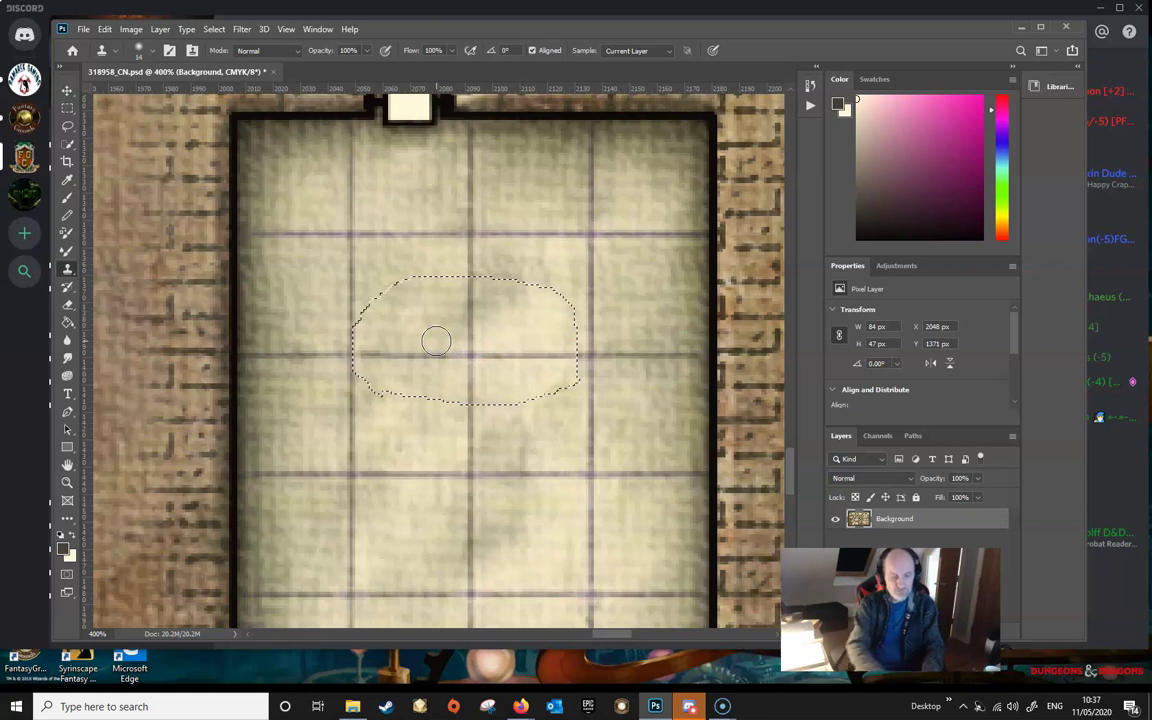
pyautogui.hotkey('ctrl', 'd')
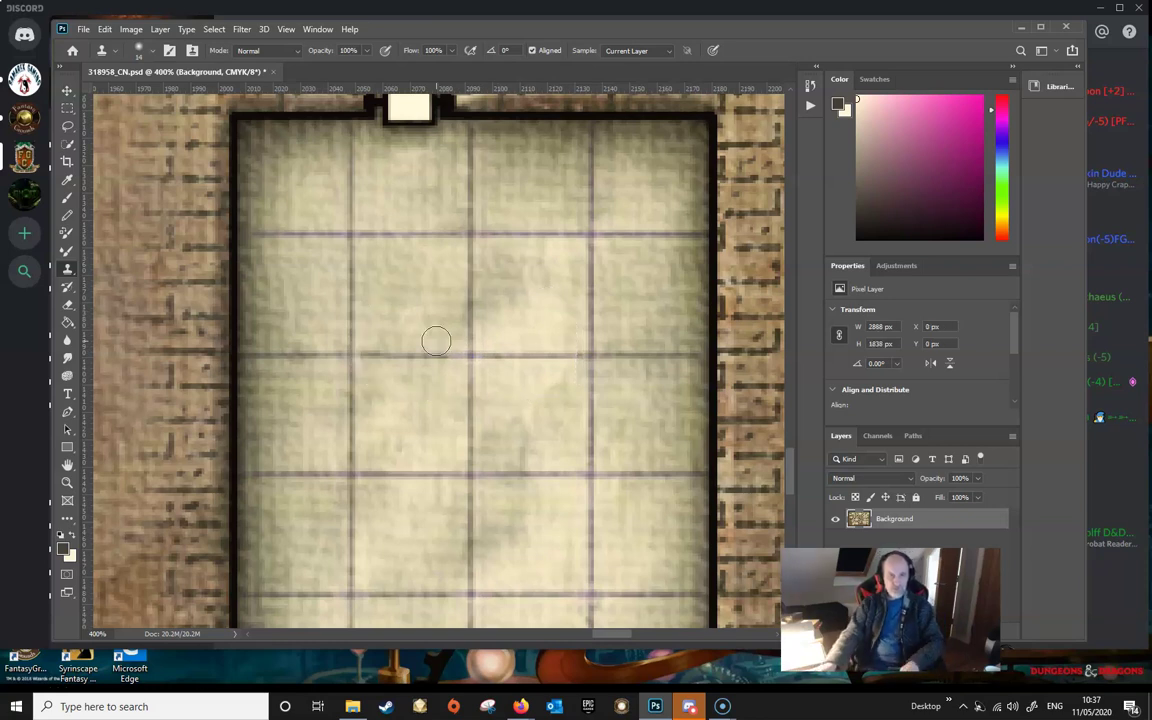
# Inspect the floor where the A28 label was removed, together with the surrounding rooms, at 200% zoom.
pyautogui.scroll(-3, 436, 341)
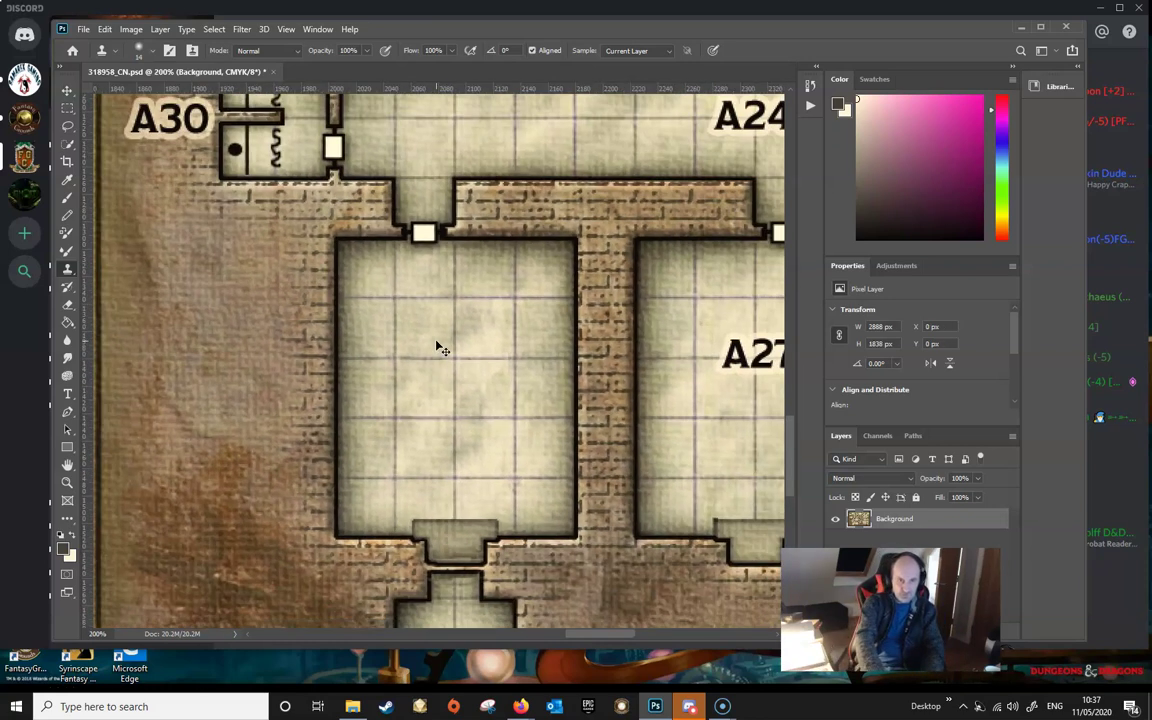
pyautogui.click(490, 408)
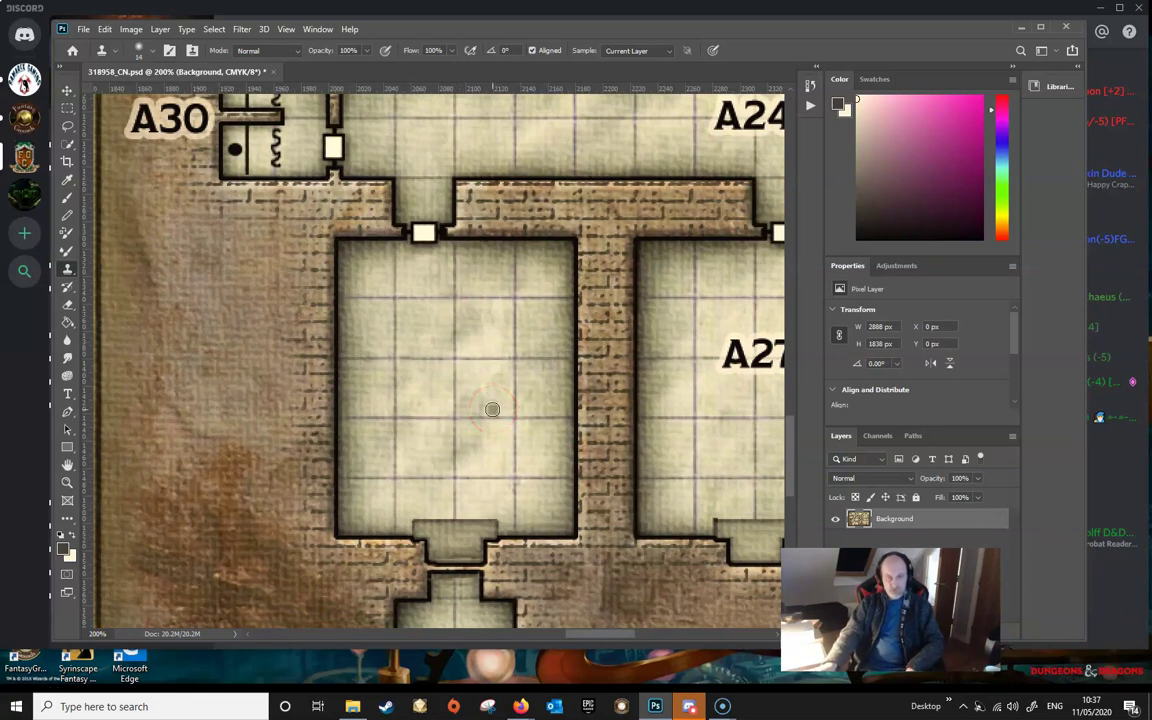
pyautogui.moveTo(492, 409)
pyautogui.mouseDown()
pyautogui.moveTo(491, 317)
pyautogui.moveTo(429, 309)
pyautogui.moveTo(408, 345)
pyautogui.moveTo(470, 425)
pyautogui.mouseUp()
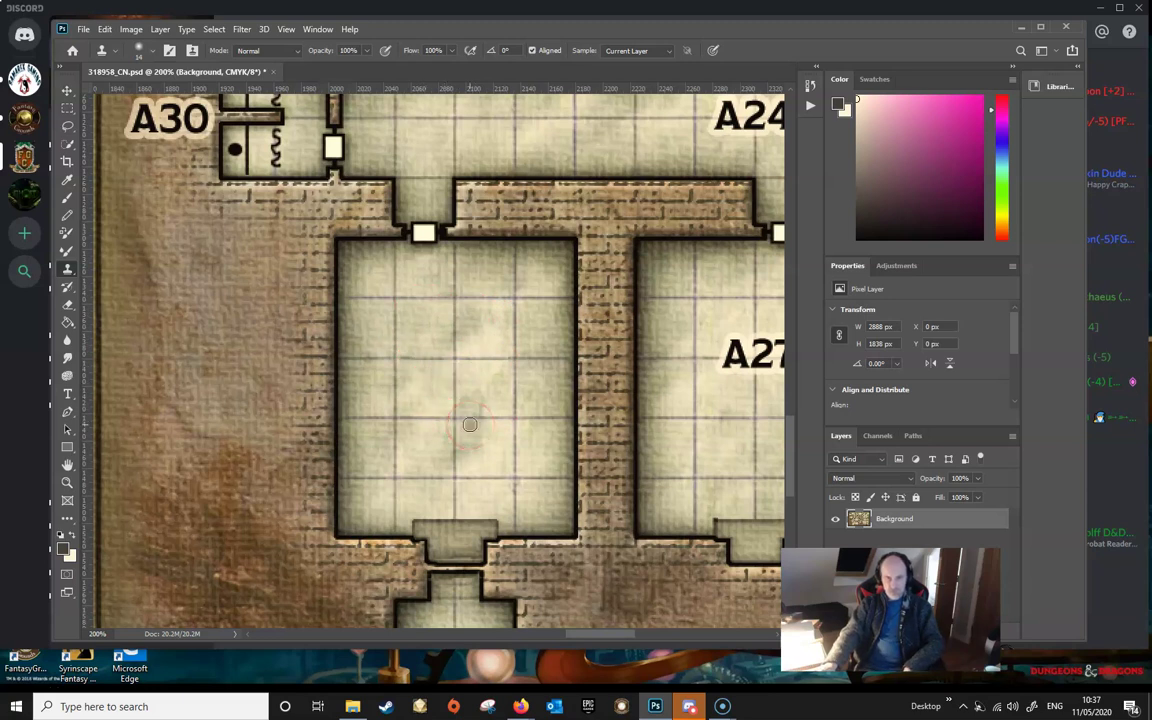
pyautogui.scroll(-5, 470, 425)
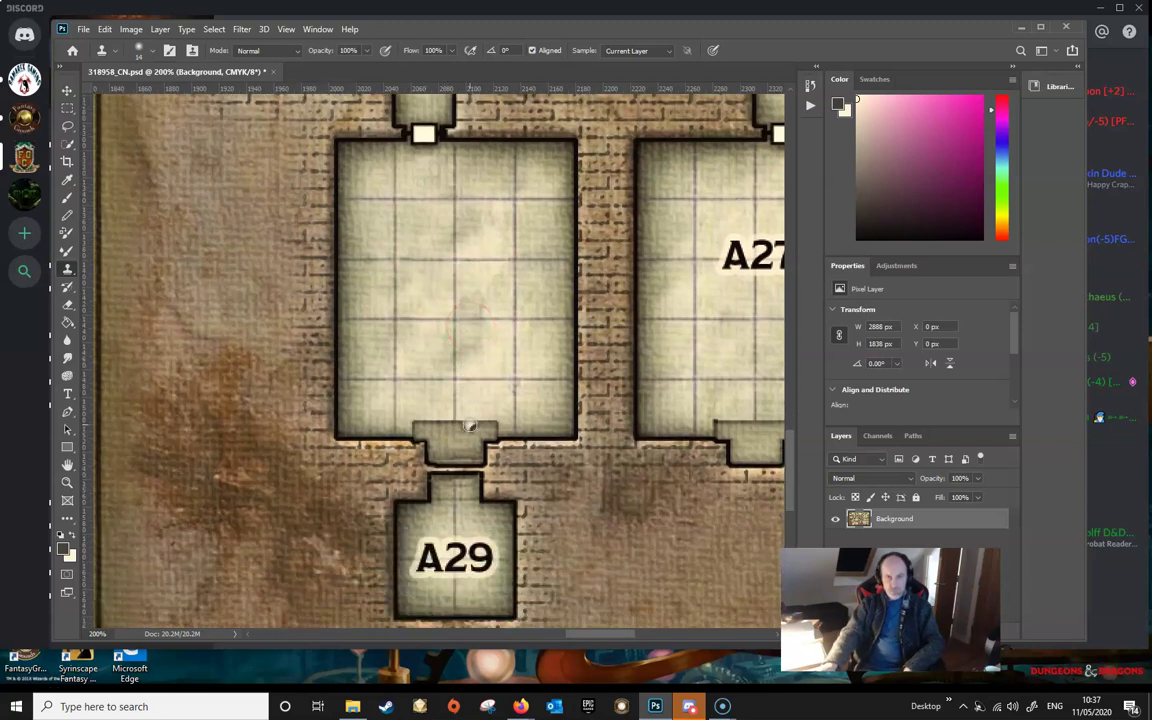
pyautogui.scroll(8, 470, 425)
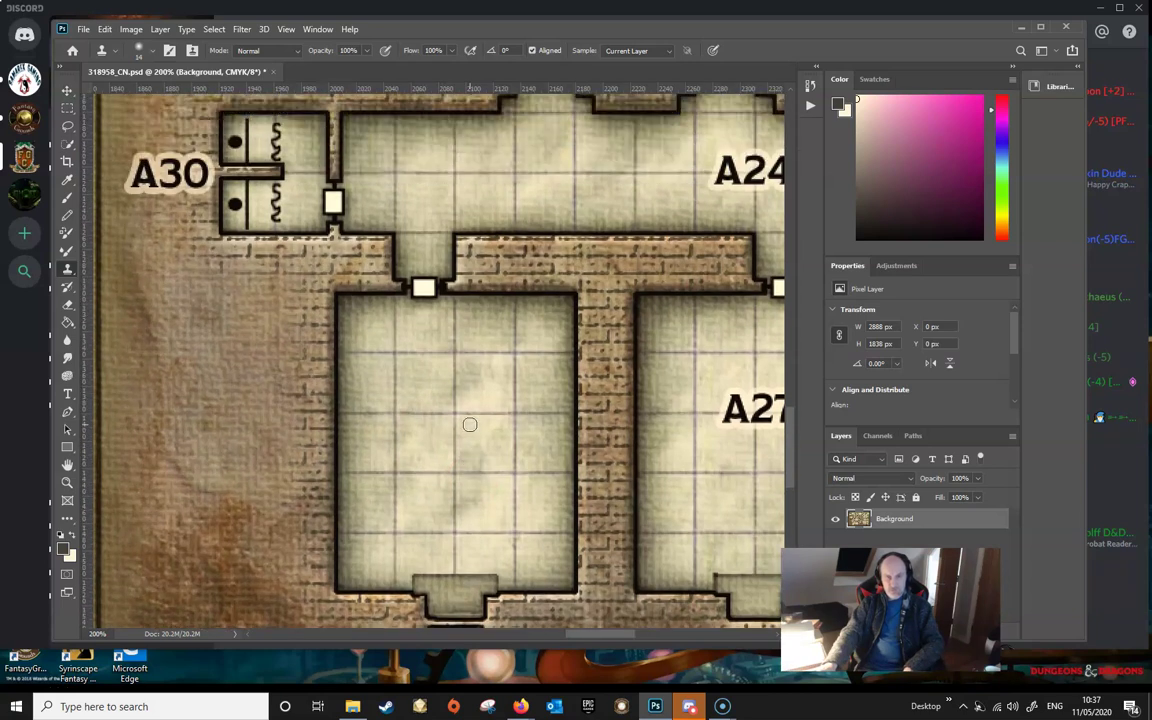
pyautogui.scroll(2, 470, 425)
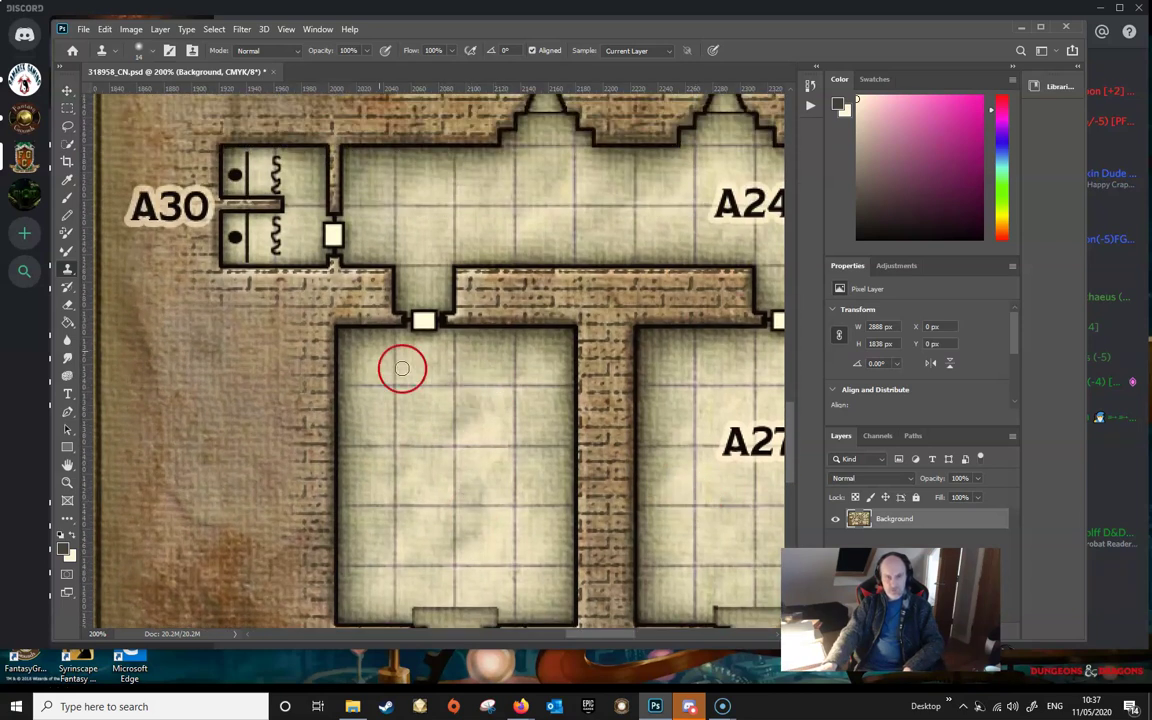
pyautogui.scroll(9, 459, 414)
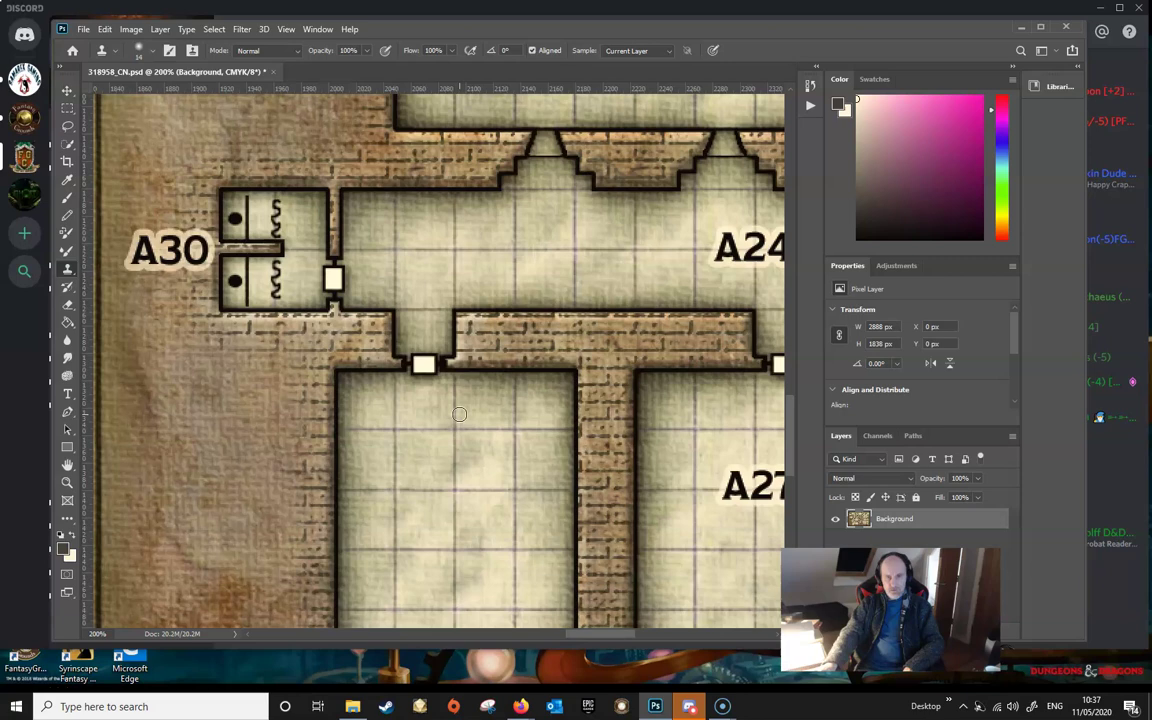
pyautogui.scroll(-2, 459, 414)
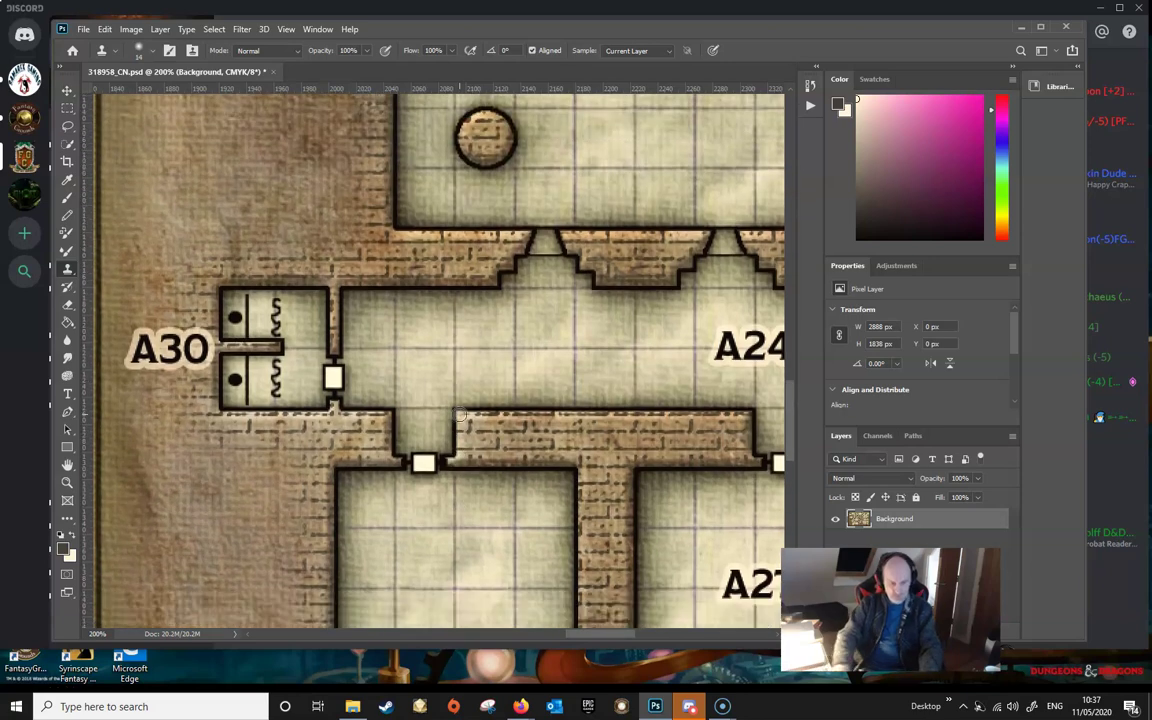
# Check the edited rooms in an overview of the whole Axeholm map and again at 100% zoom.
pyautogui.scroll(-1, 458, 417)
pyautogui.scroll(-2, 460, 420)
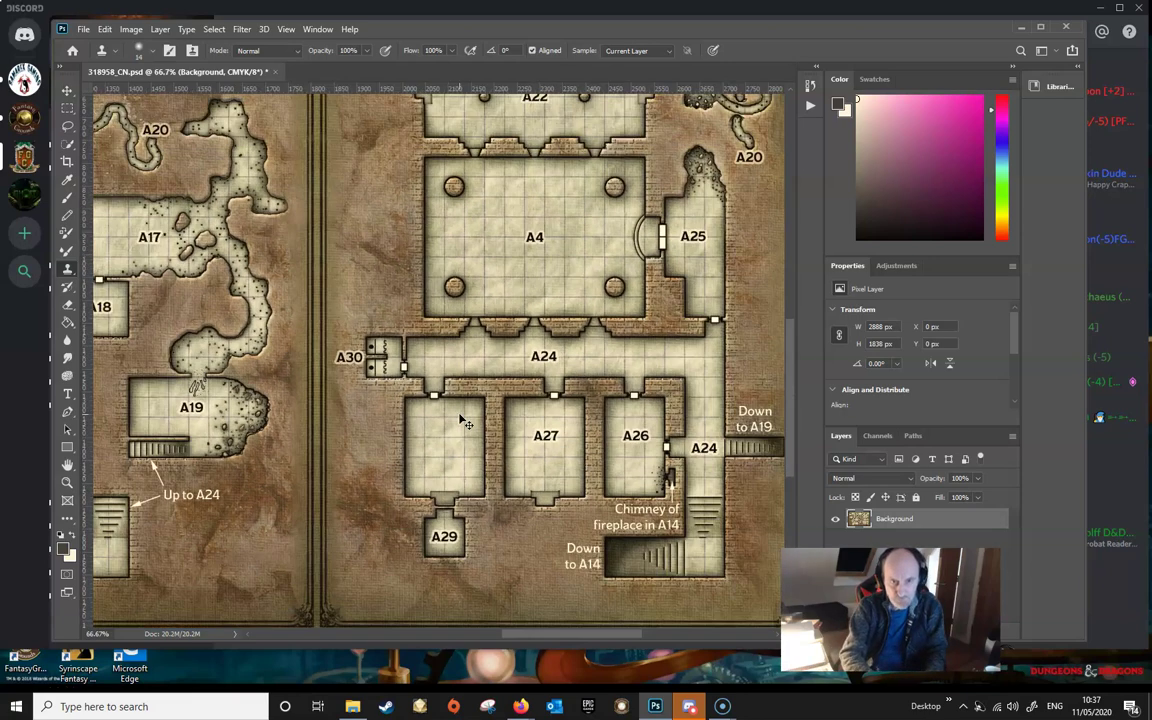
pyautogui.scroll(-2, 462, 422)
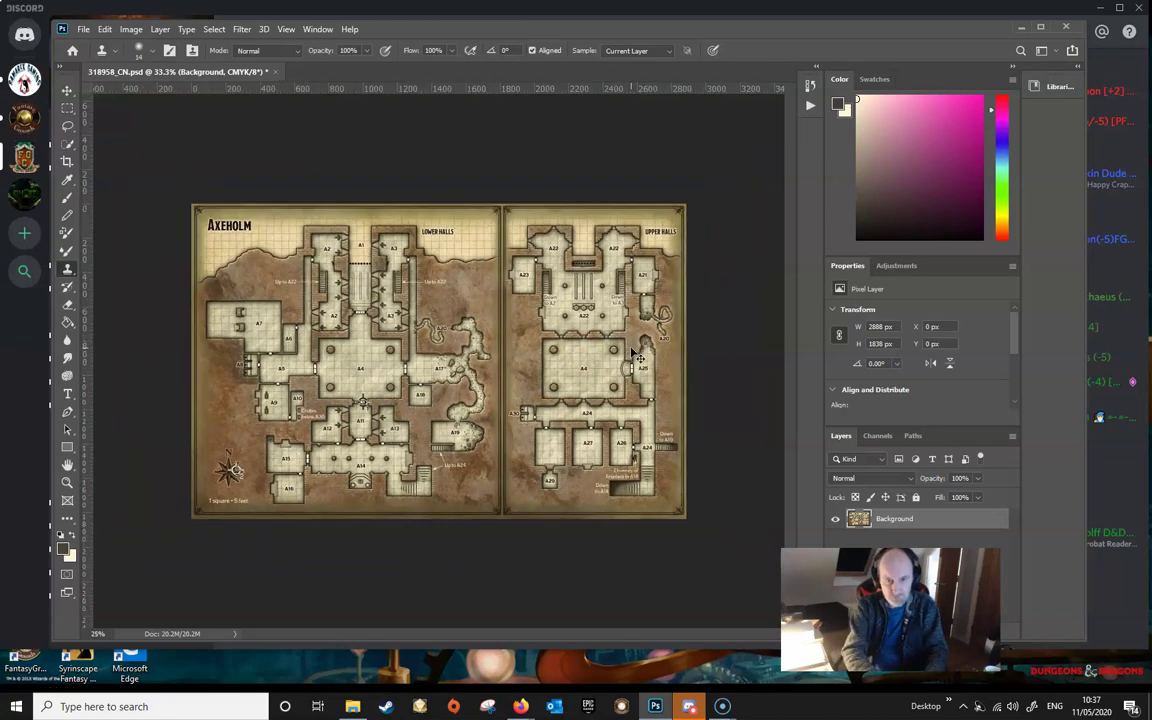
pyautogui.hotkey('ctrl', '+')
pyautogui.hotkey('ctrl', '+')
pyautogui.hotkey('ctrl', '+')
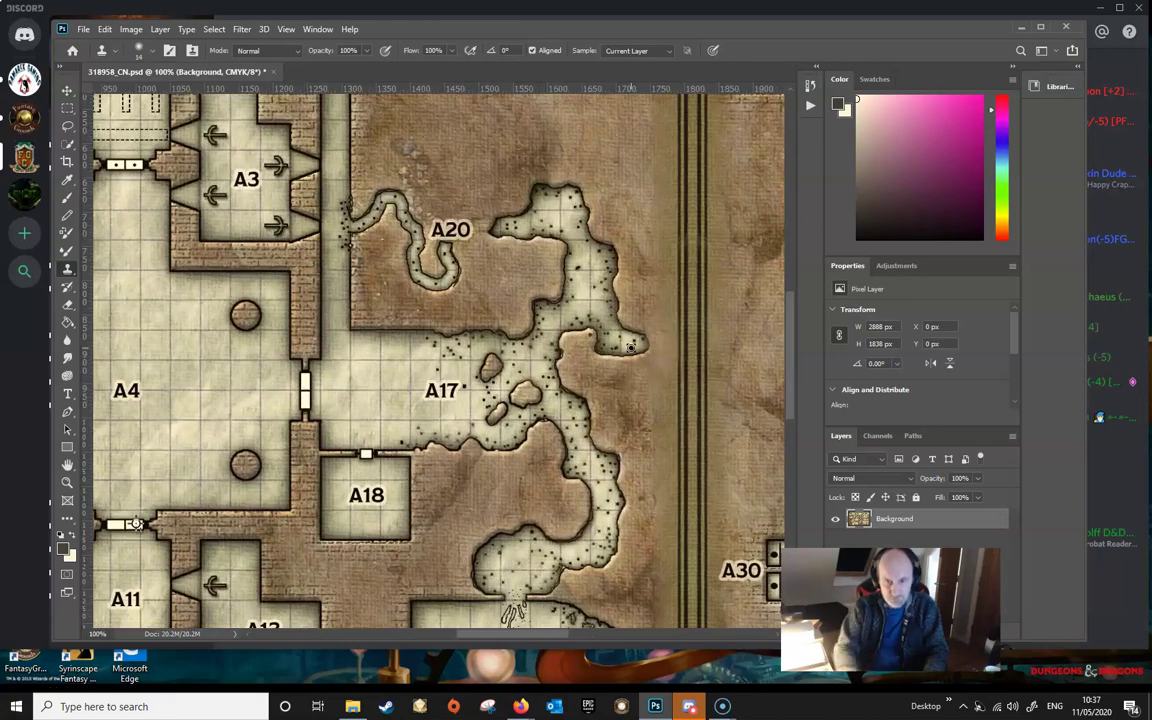
pyautogui.moveTo(536, 634); pyautogui.dragTo(586, 641)
pyautogui.moveTo(795, 360); pyautogui.dragTo(793, 438)
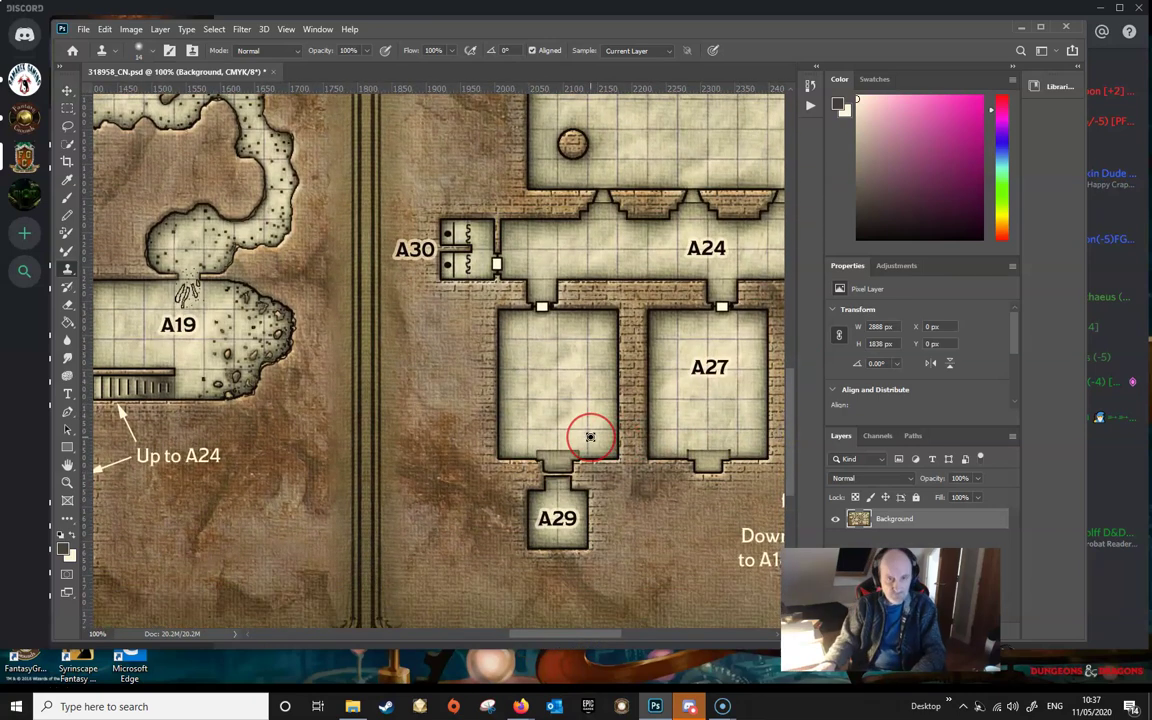